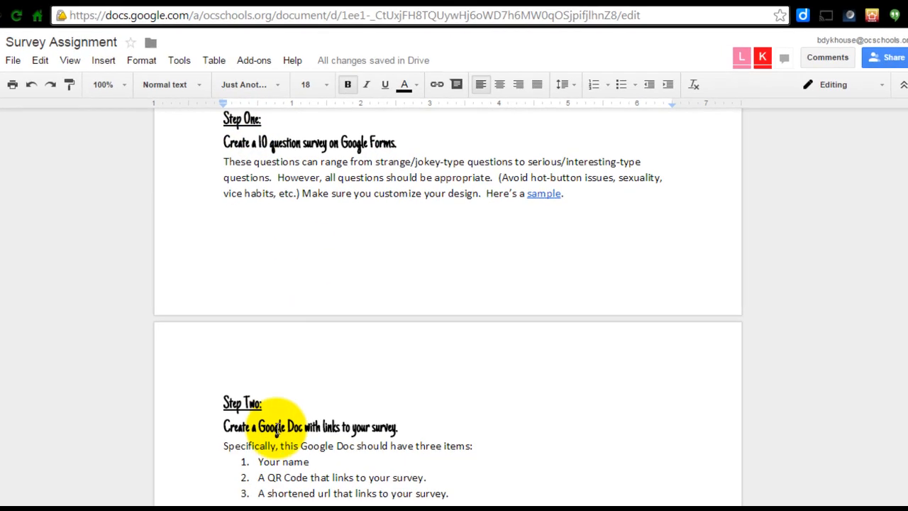
Review the Step Two instructions and their three listed items in the Survey Assignment document.
{"action": "scroll", "coordinate": [276, 422], "scroll_direction": "down", "scroll_amount": 2}
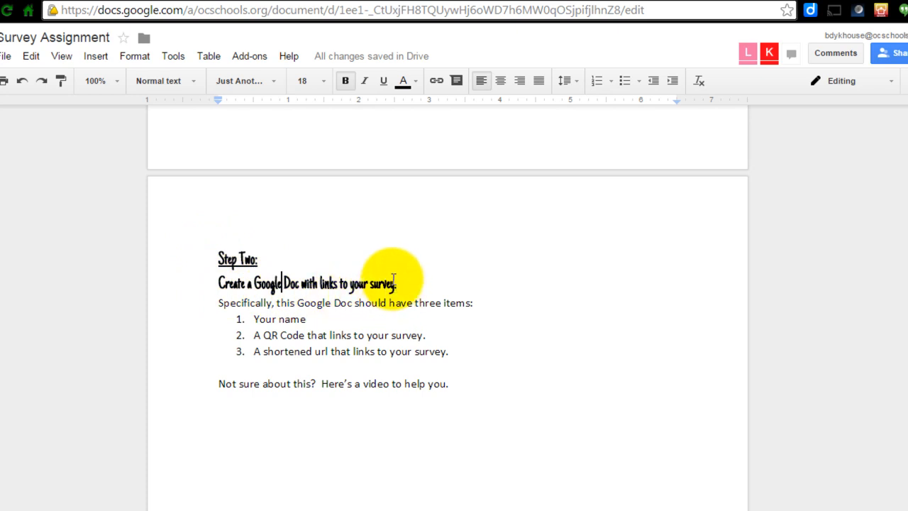
{"action": "left_click_drag", "start_coordinate": [218, 302], "coordinate": [480, 307]}
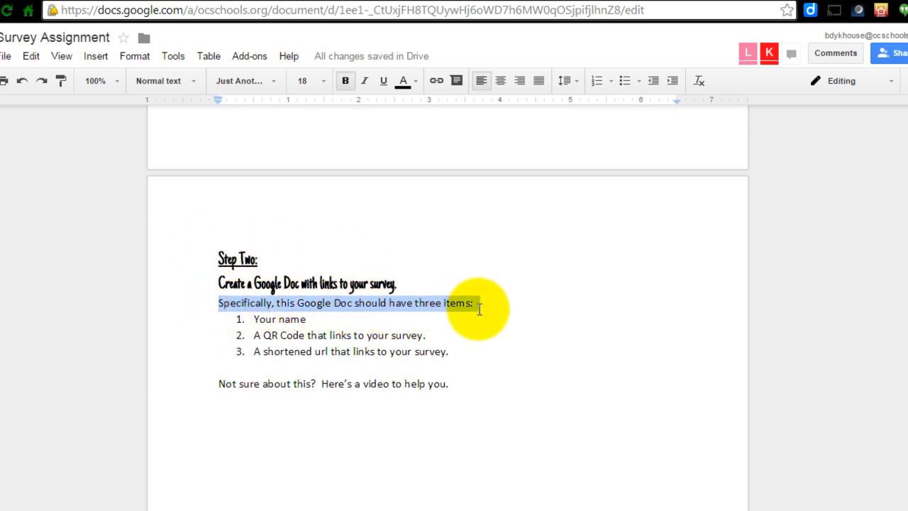
{"action": "left_click", "coordinate": [479, 309]}
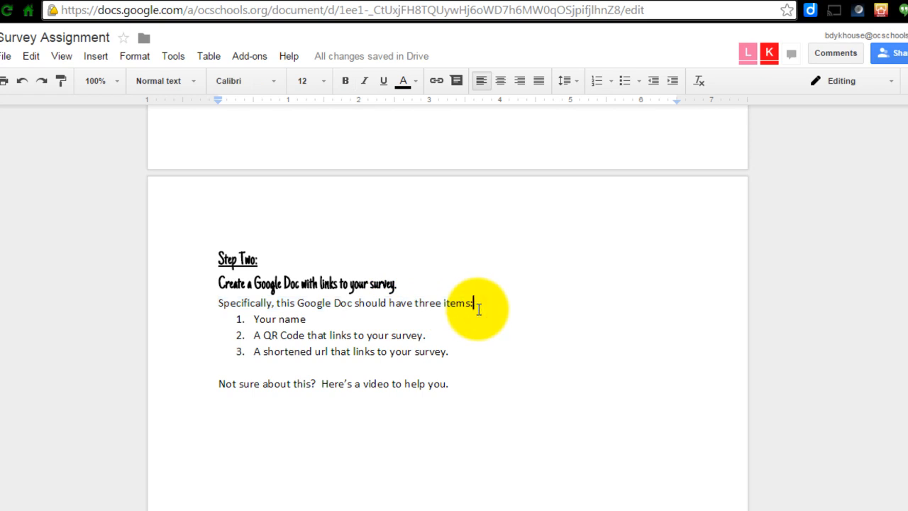
{"action": "left_click", "coordinate": [254, 318]}
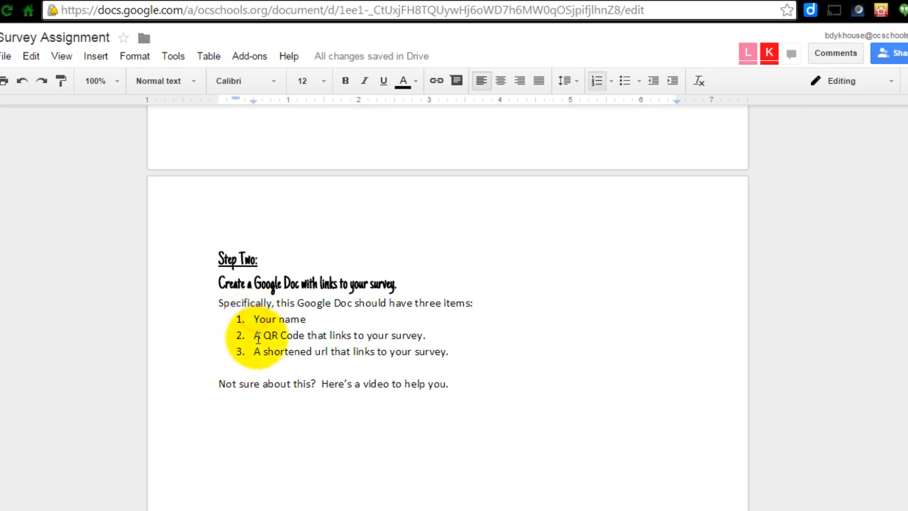
{"action": "left_click", "coordinate": [254, 336]}
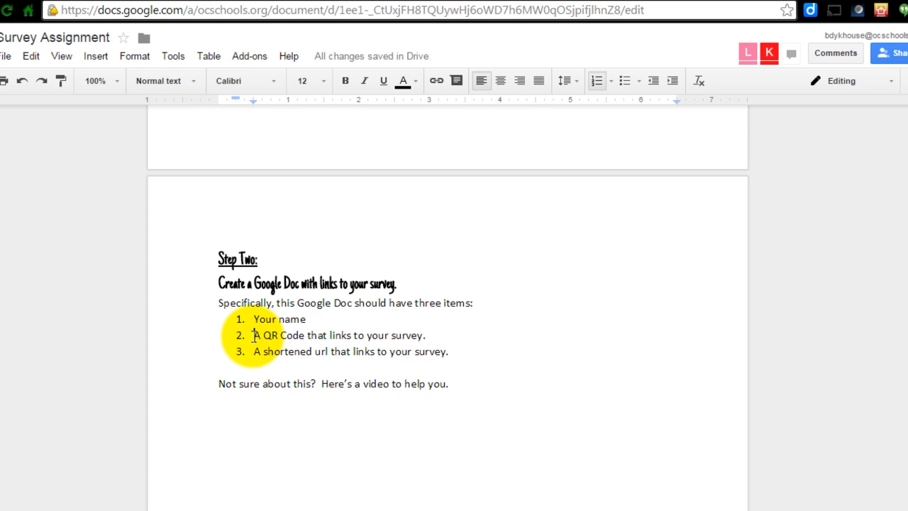
{"action": "left_click", "coordinate": [253, 352]}
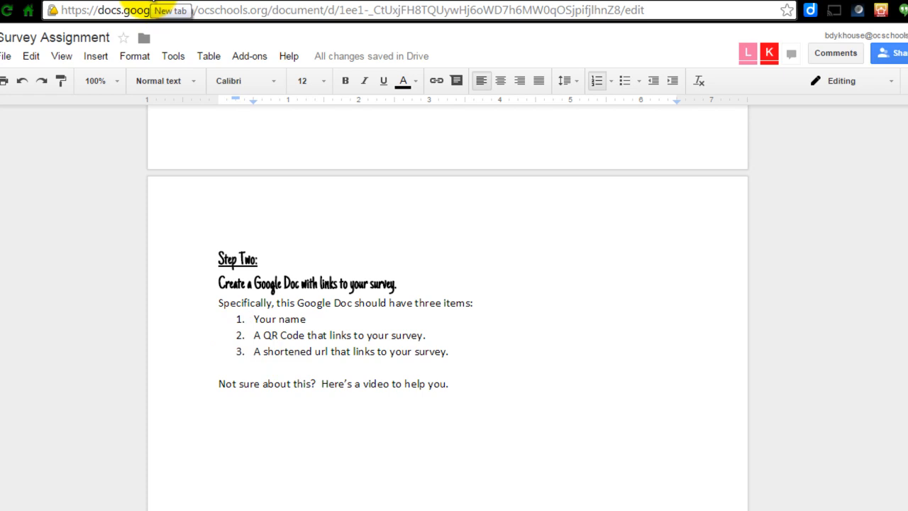
Open Google Drive in a new browser tab and create a new Google Docs document.
{"action": "left_click", "coordinate": [161, 4]}
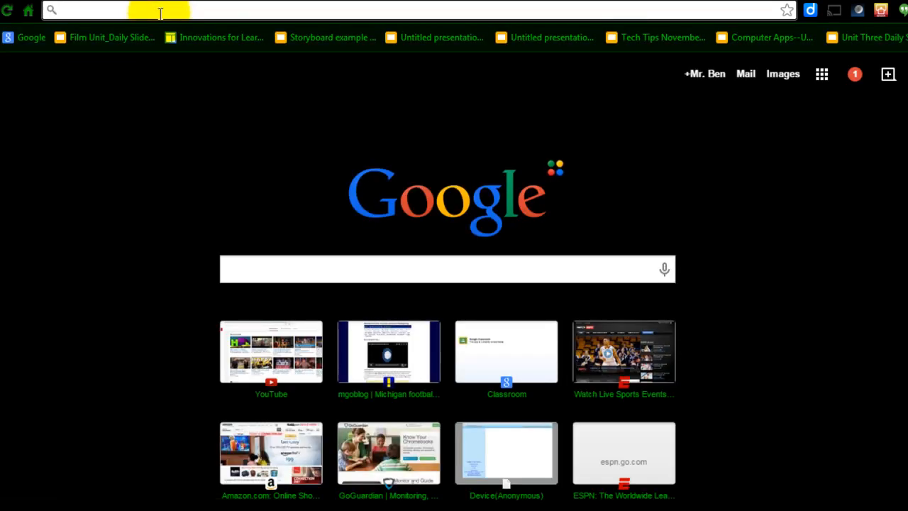
{"action": "type", "text": "drive.google.com"}
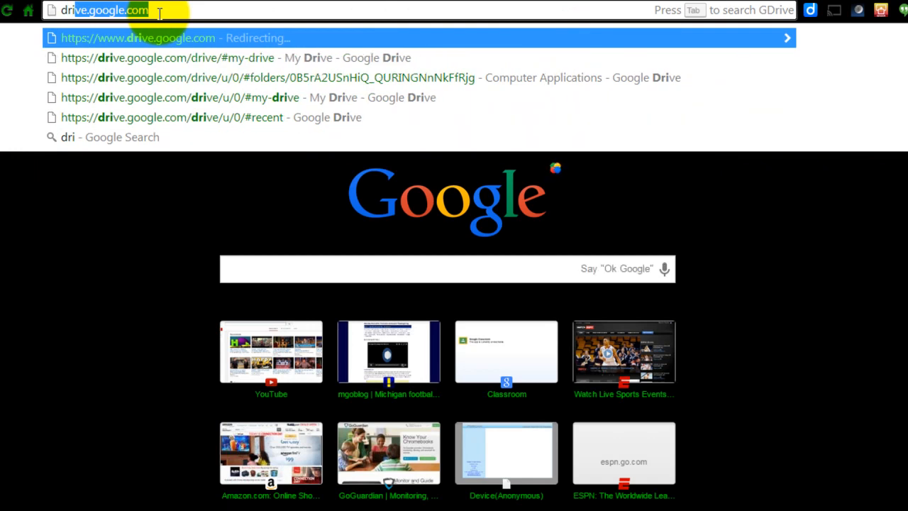
{"action": "key", "text": "Return"}
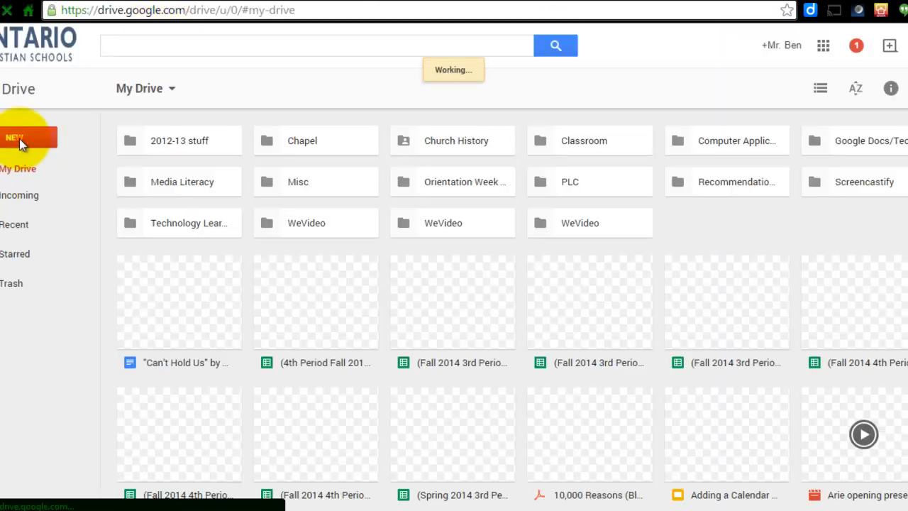
{"action": "left_click", "coordinate": [21, 141]}
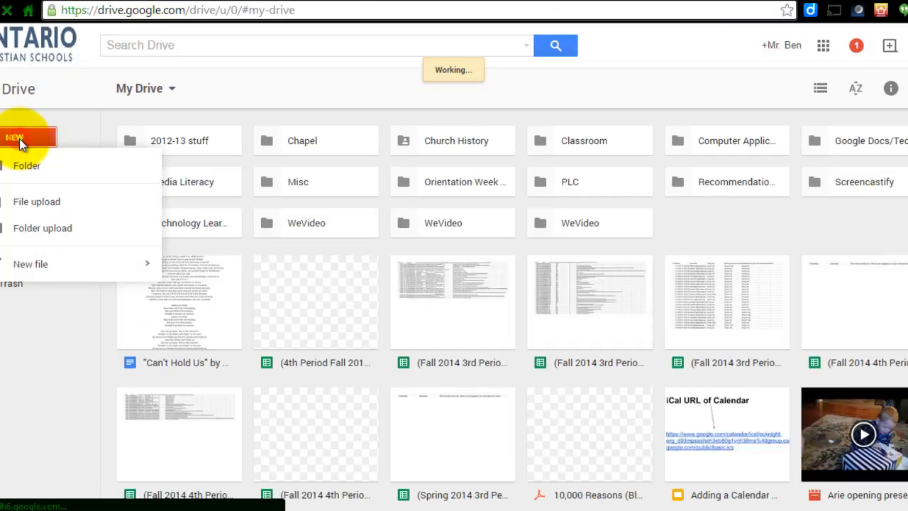
{"action": "left_click", "coordinate": [35, 264]}
{"action": "left_click", "coordinate": [35, 264]}
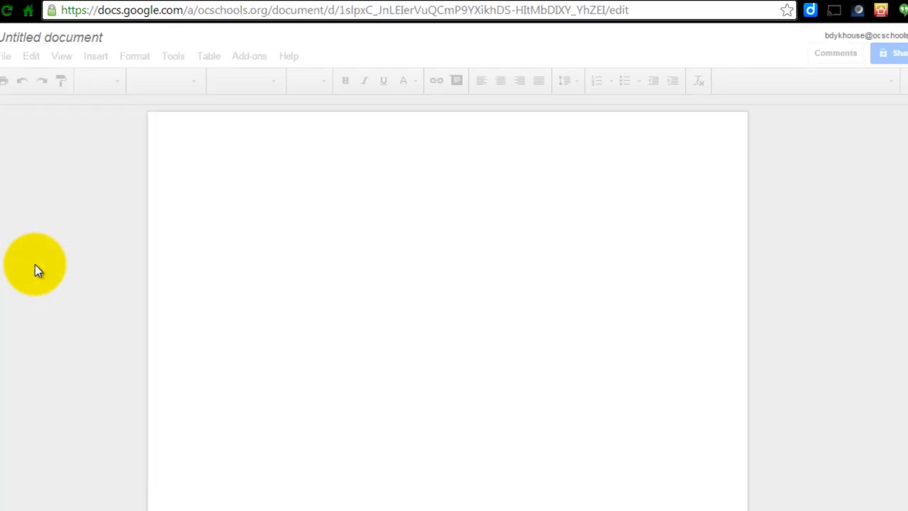
Rename the new document as Survey Handout.
{"action": "left_click", "coordinate": [61, 42]}
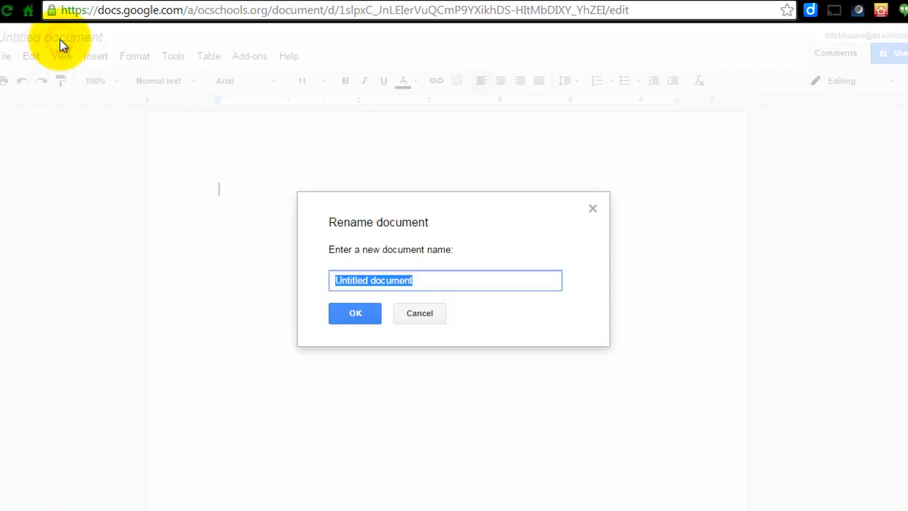
{"action": "type", "text": "Survey Handout"}
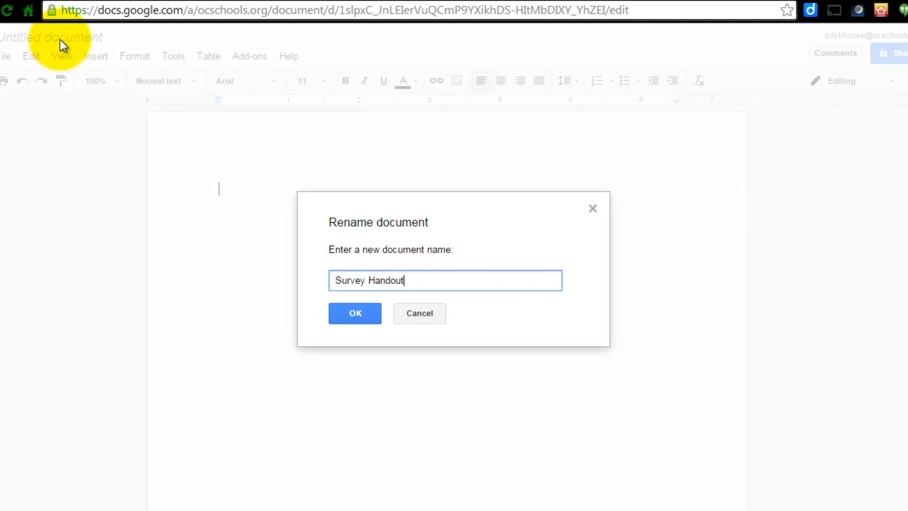
{"action": "key", "text": "Return"}
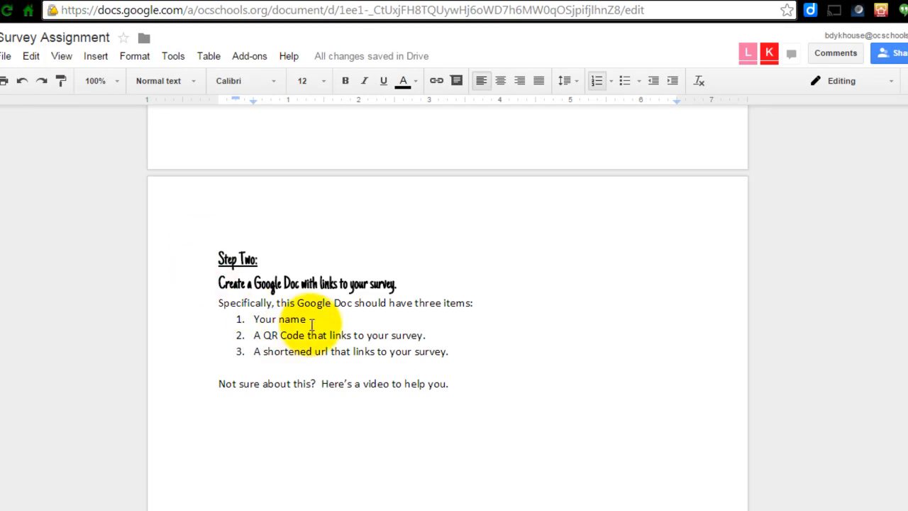
Set the Survey Handout page orientation to Landscape in Page setup.
{"action": "left_click_drag", "start_coordinate": [316, 318], "coordinate": [254, 320]}
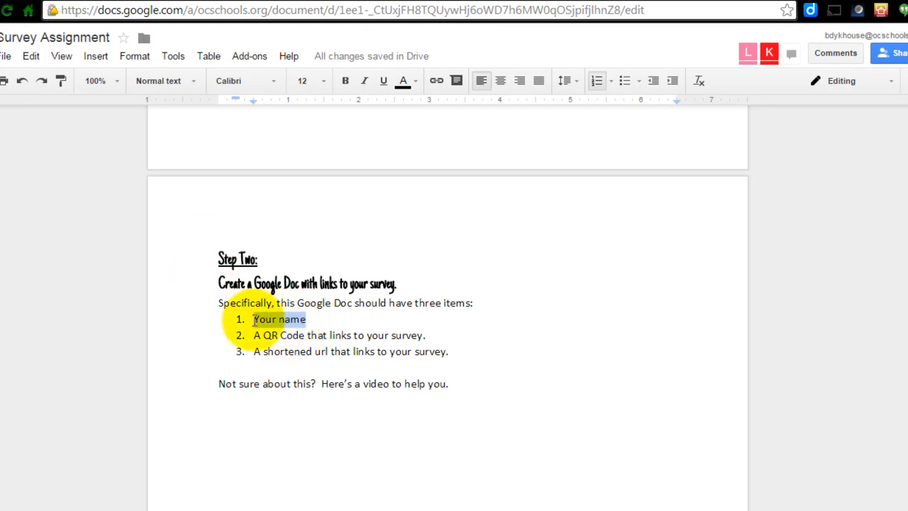
{"action": "left_click", "coordinate": [353, 0]}
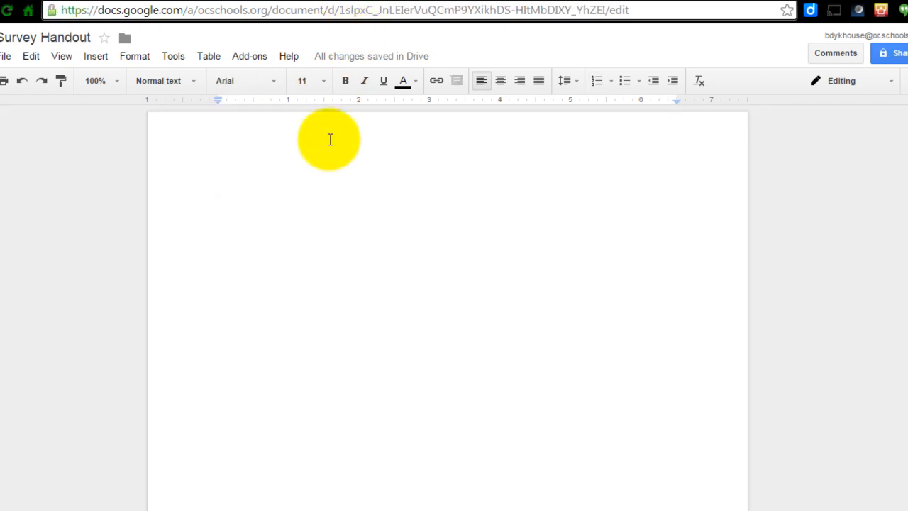
{"action": "left_click", "coordinate": [12, 56]}
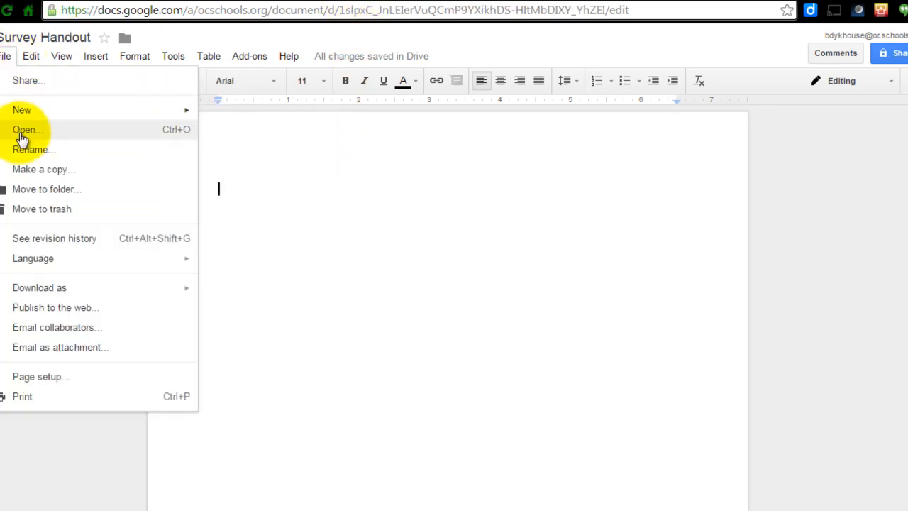
{"action": "left_click", "coordinate": [57, 377]}
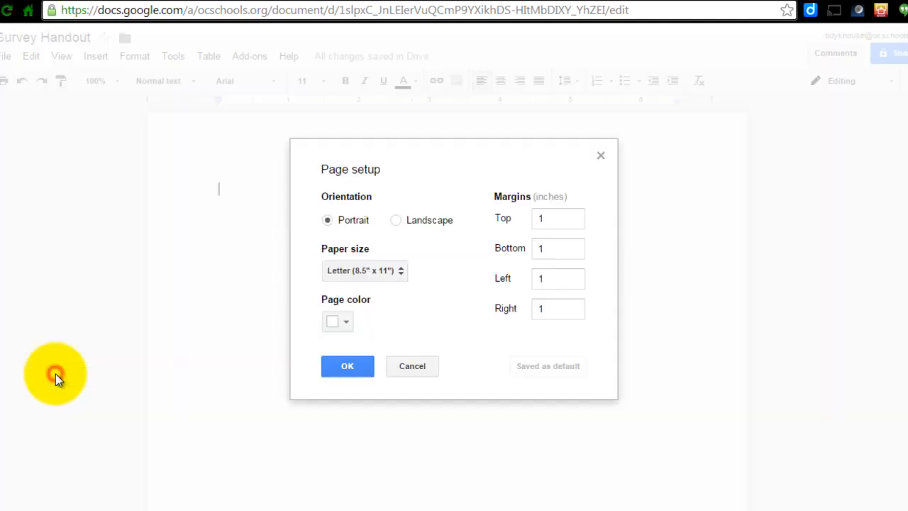
{"action": "left_click", "coordinate": [396, 221]}
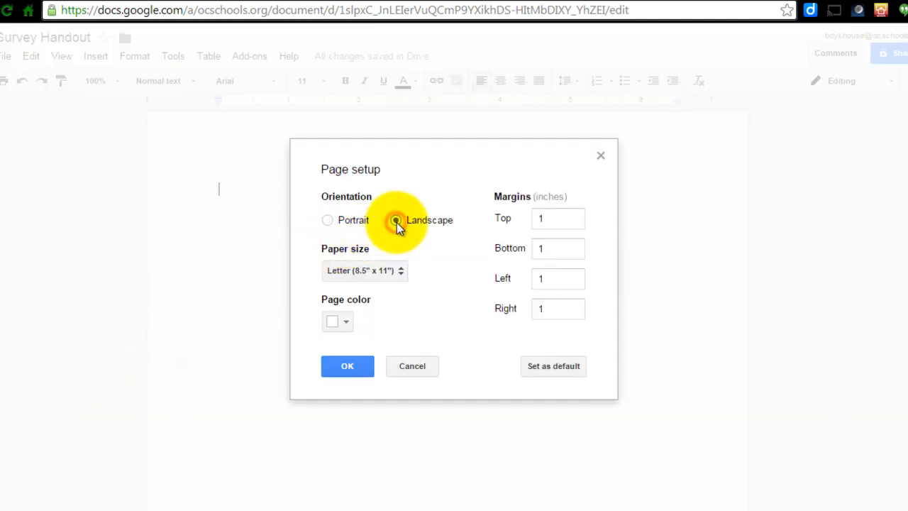
{"action": "left_click", "coordinate": [343, 372]}
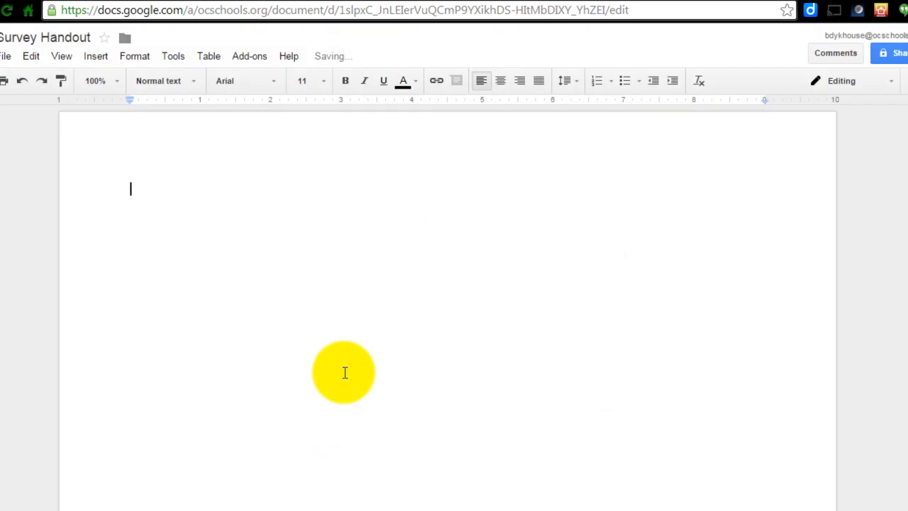
Set the font size to 60 and the font to Permanent Marker.
{"action": "left_click", "coordinate": [323, 81]}
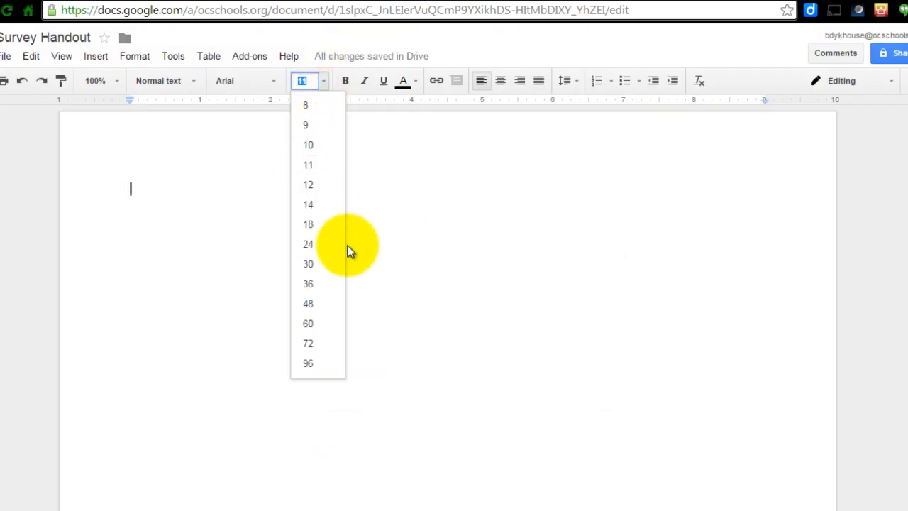
{"action": "left_click", "coordinate": [317, 323]}
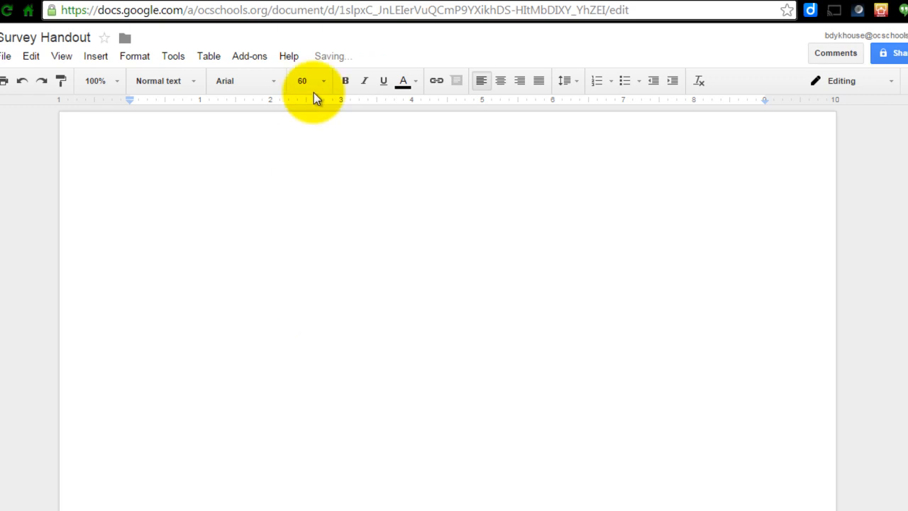
{"action": "left_click", "coordinate": [273, 85]}
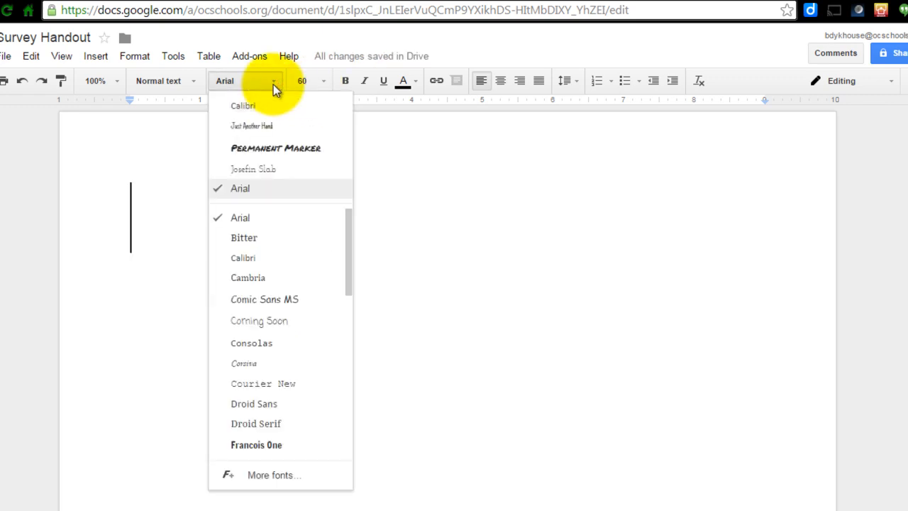
{"action": "left_click", "coordinate": [275, 148]}
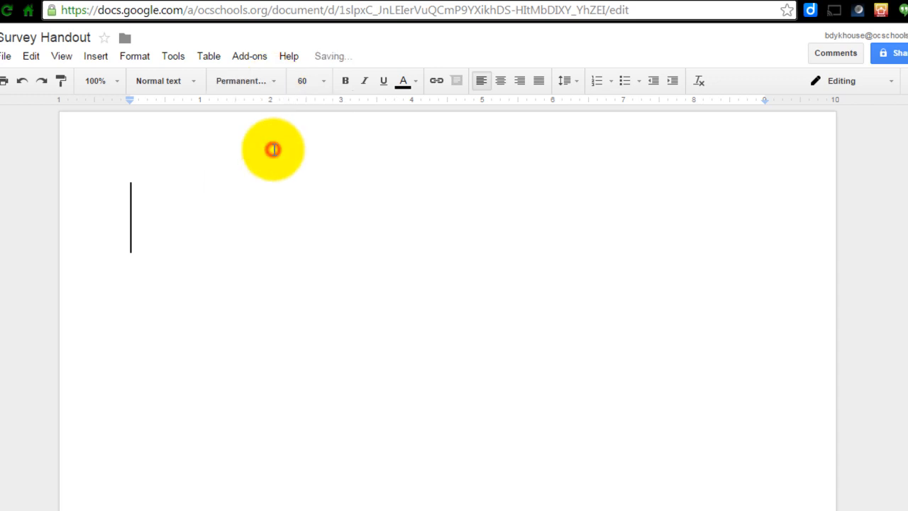
Enter your full name as the heading, center-align it, and start a new line.
{"action": "type", "text": "Mr."}
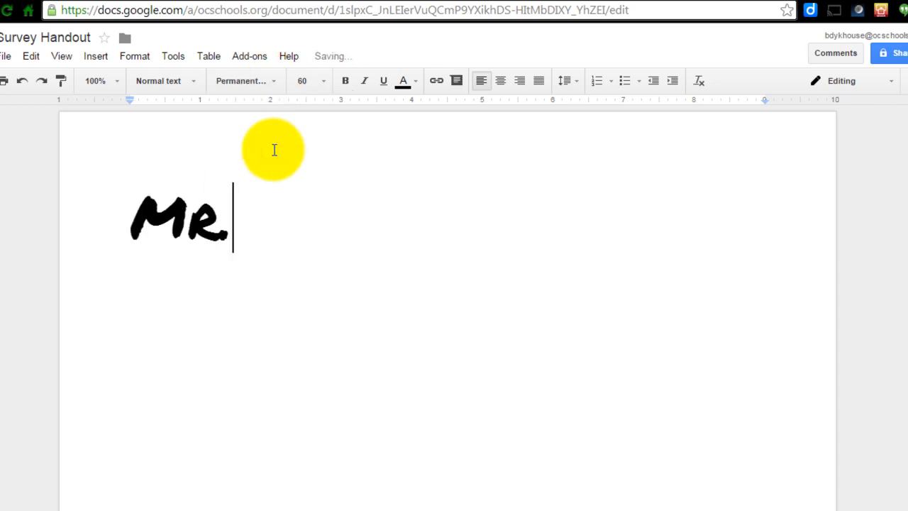
{"action": "type", "text": " Ben Dykhouse"}
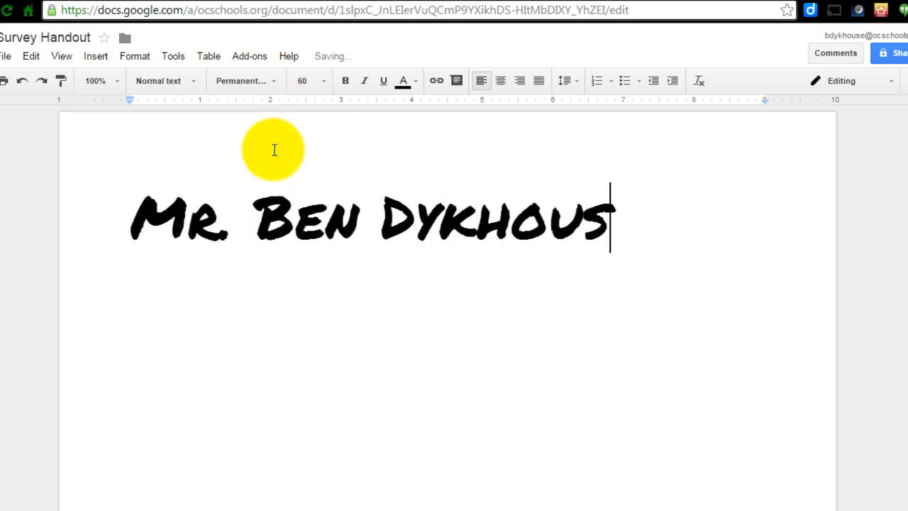
{"action": "left_click", "coordinate": [501, 82]}
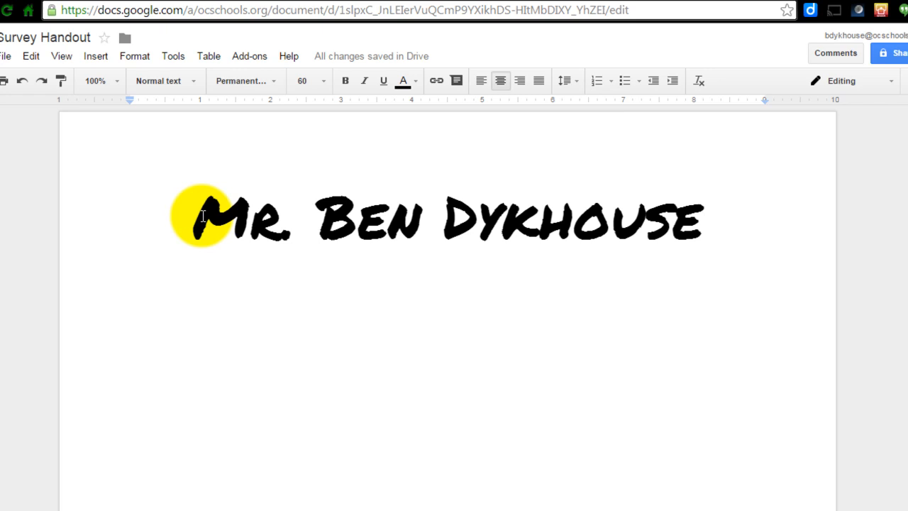
{"action": "key", "text": "Return"}
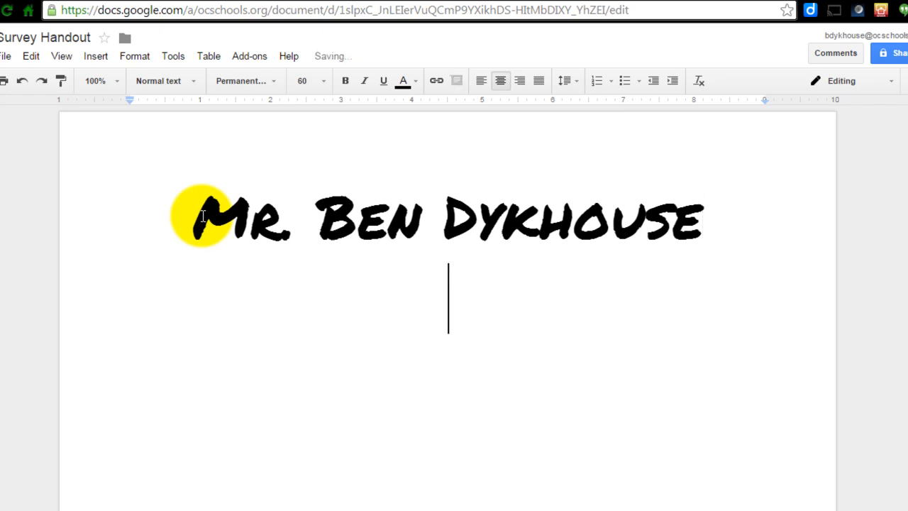
Open the Sample Survey form from recent Drive files and select its share link in Send form.
{"action": "left_click", "coordinate": [58, 0]}
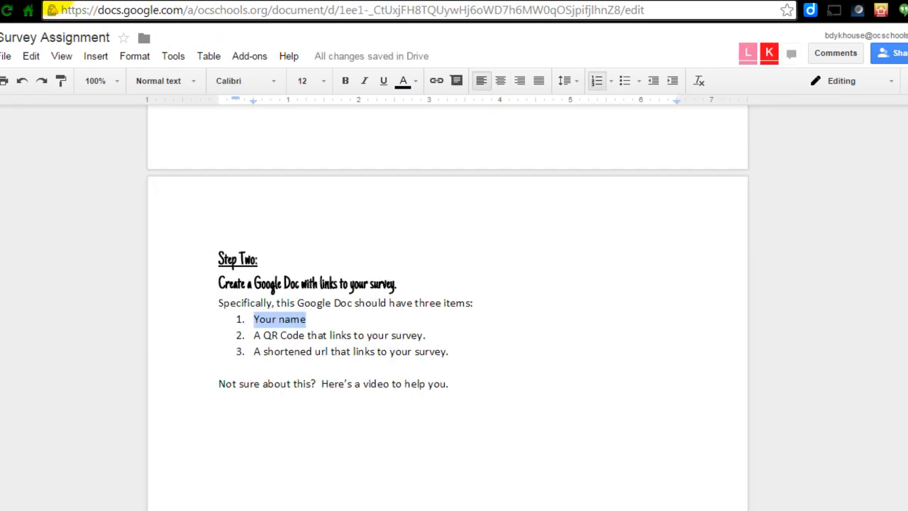
{"action": "left_click", "coordinate": [430, 336]}
{"action": "left_click_drag", "start_coordinate": [435, 337], "coordinate": [257, 340]}
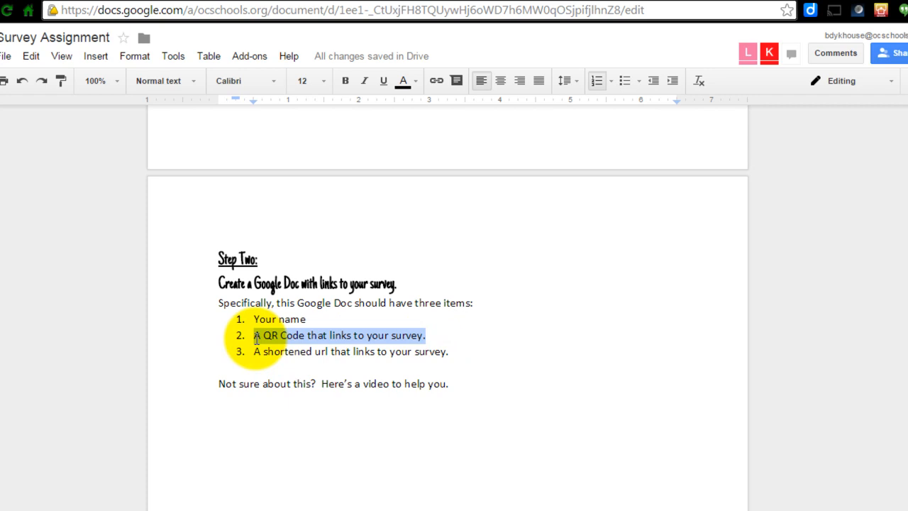
{"action": "left_click", "coordinate": [257, 339]}
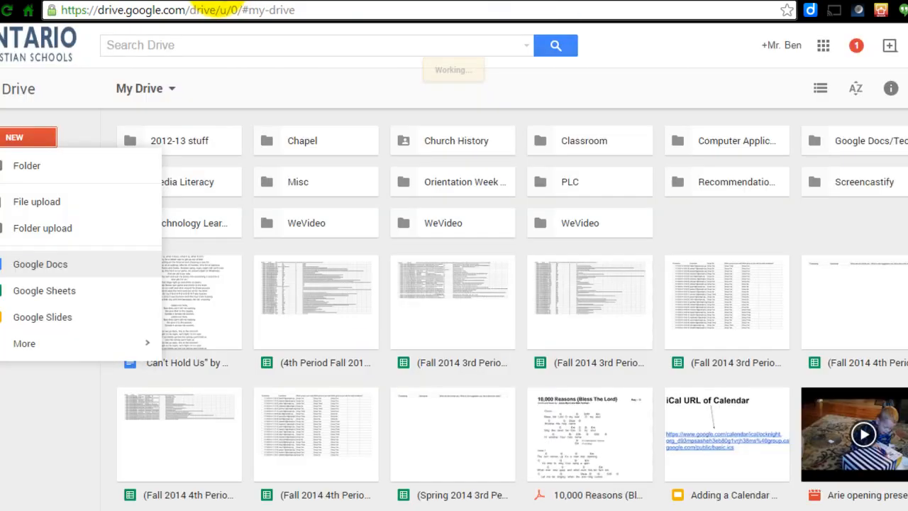
{"action": "left_click", "coordinate": [29, 227]}
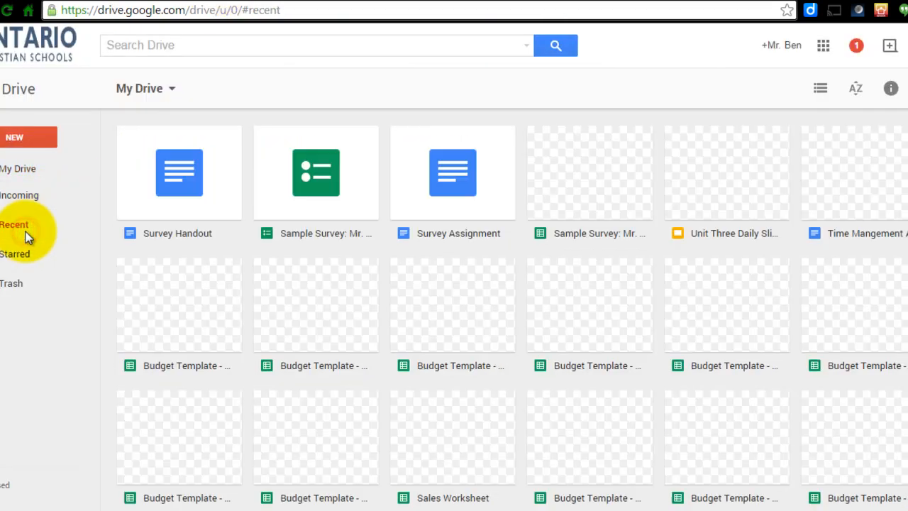
{"action": "double_click", "coordinate": [325, 184]}
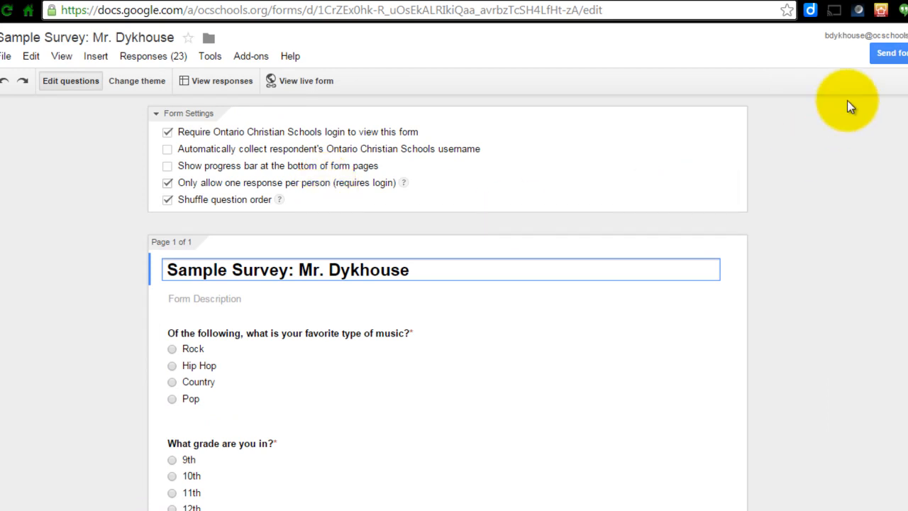
{"action": "left_click", "coordinate": [893, 54]}
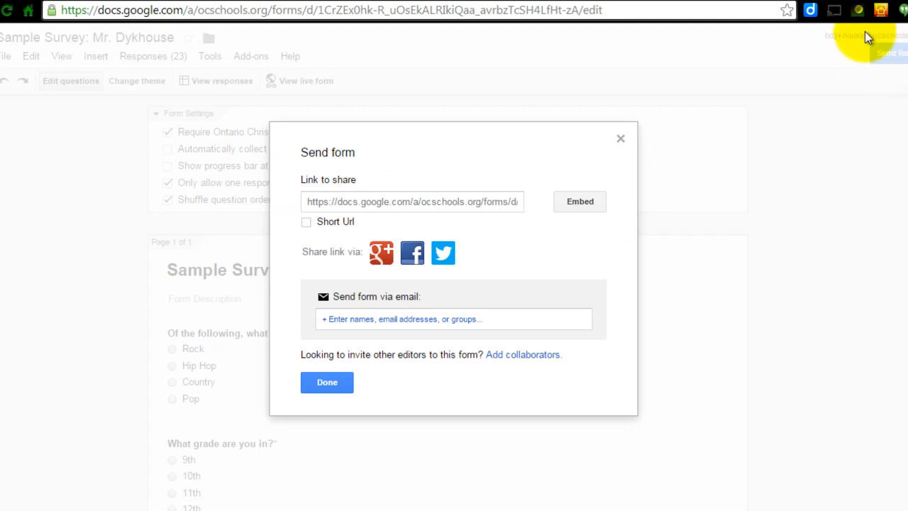
{"action": "left_click", "coordinate": [444, 208]}
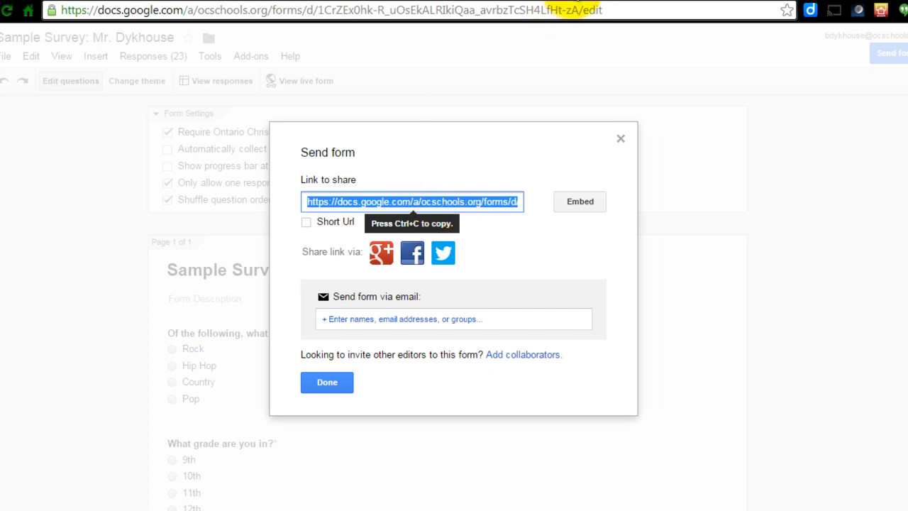
Search Google for "qr code generator" in a new tab.
{"action": "left_click", "coordinate": [559, 10]}
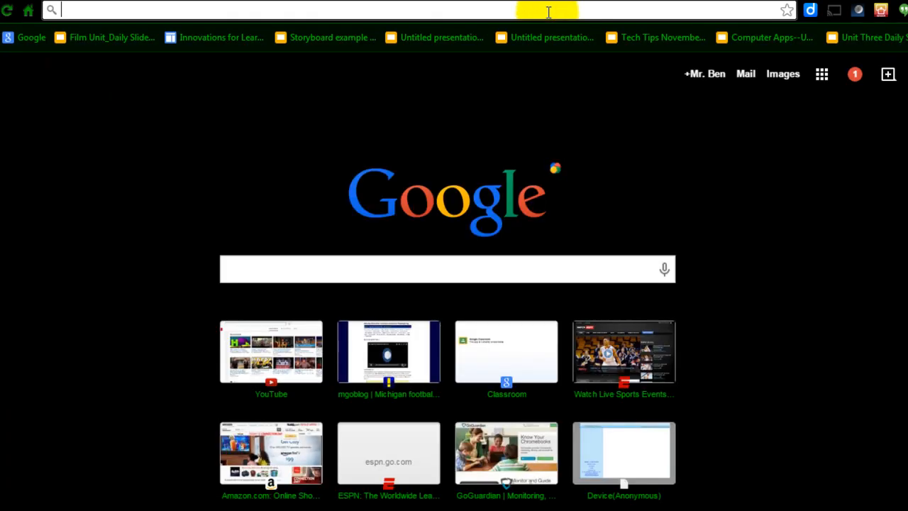
{"action": "type", "text": "qr code"}
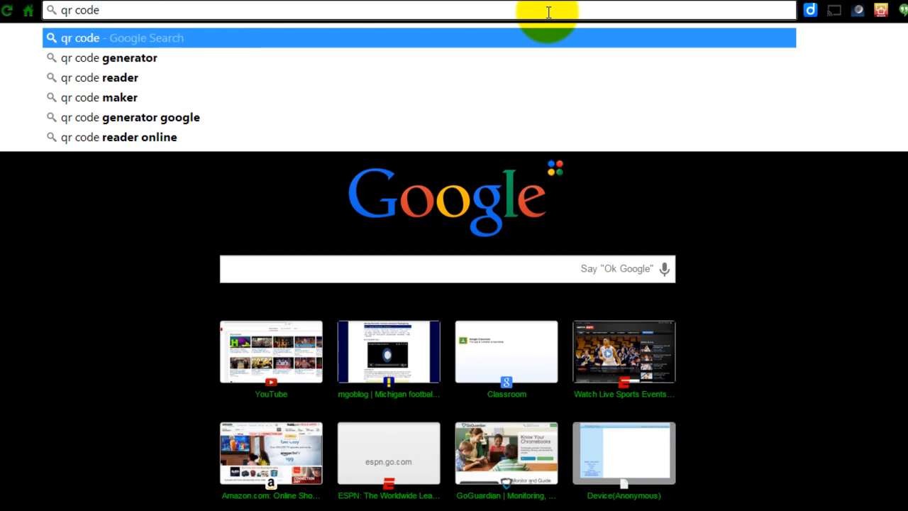
{"action": "key", "text": "Down"}
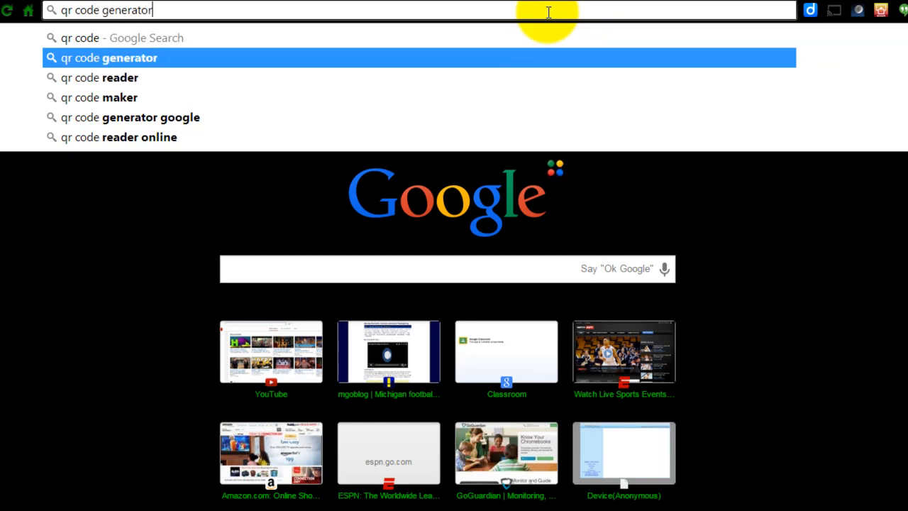
{"action": "key", "text": "Return"}
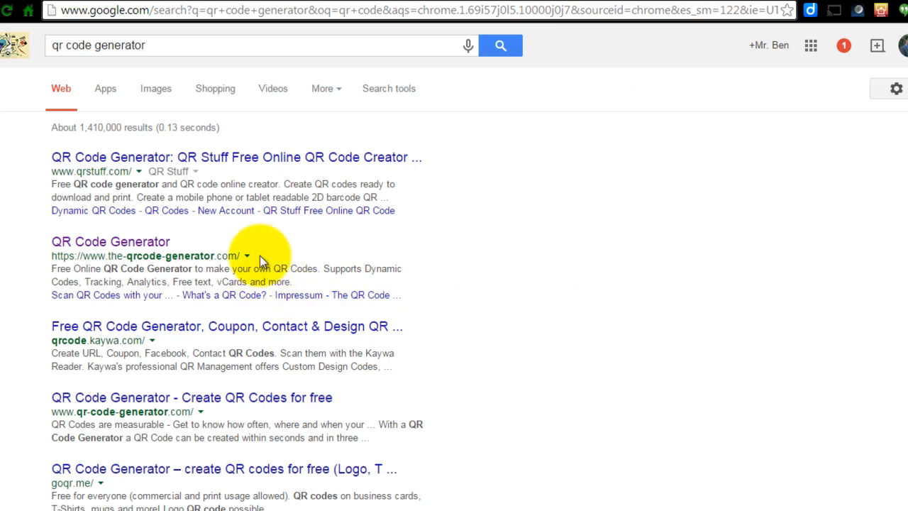
Open the QR Code Generator site, choose the URL type, and paste the form's share link.
{"action": "left_click", "coordinate": [131, 243]}
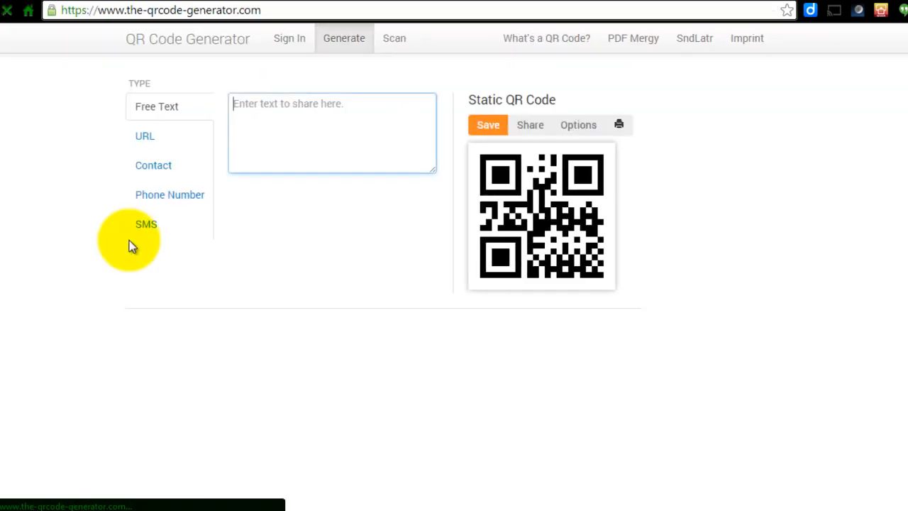
{"action": "left_click", "coordinate": [144, 142]}
{"action": "left_click", "coordinate": [270, 105]}
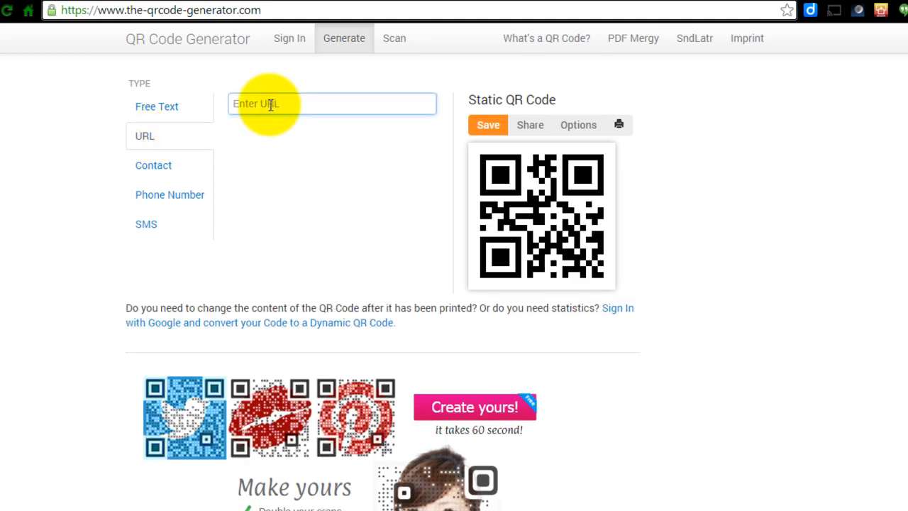
{"action": "key", "text": "ctrl+v"}
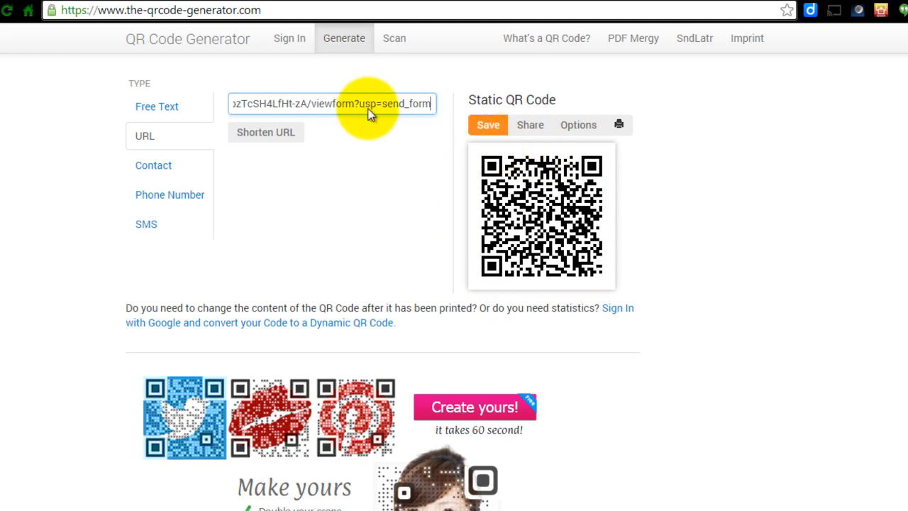
Copy the generated QR code image and paste it below the name in the Survey Handout document.
{"action": "left_click", "coordinate": [543, 212]}
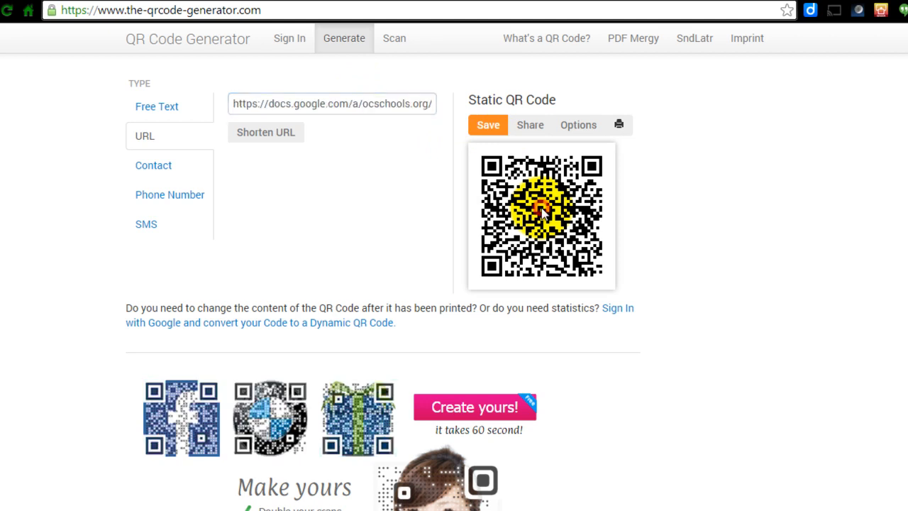
{"action": "right_click", "coordinate": [542, 209]}
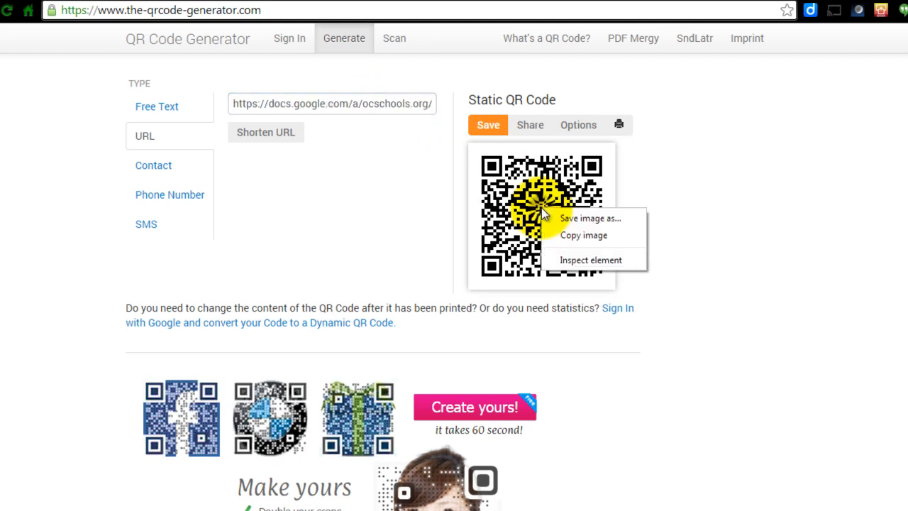
{"action": "left_click", "coordinate": [572, 236]}
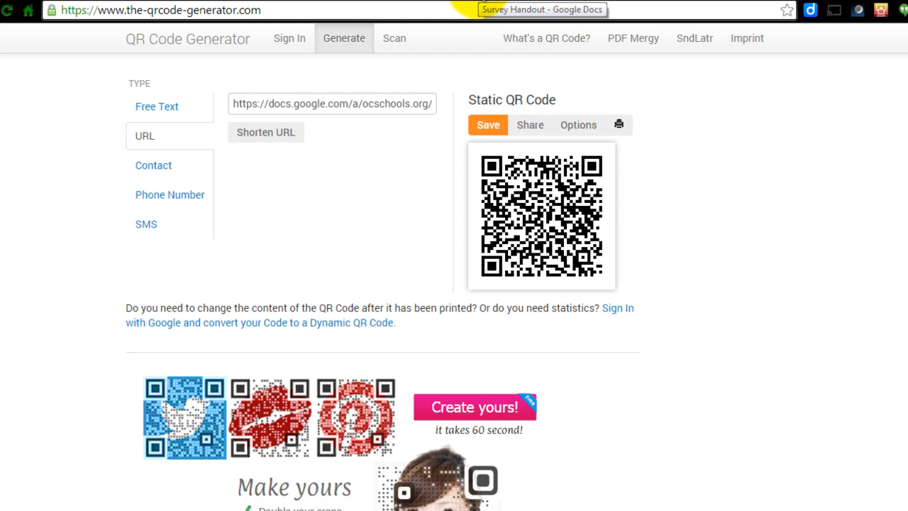
{"action": "left_click", "coordinate": [475, 5]}
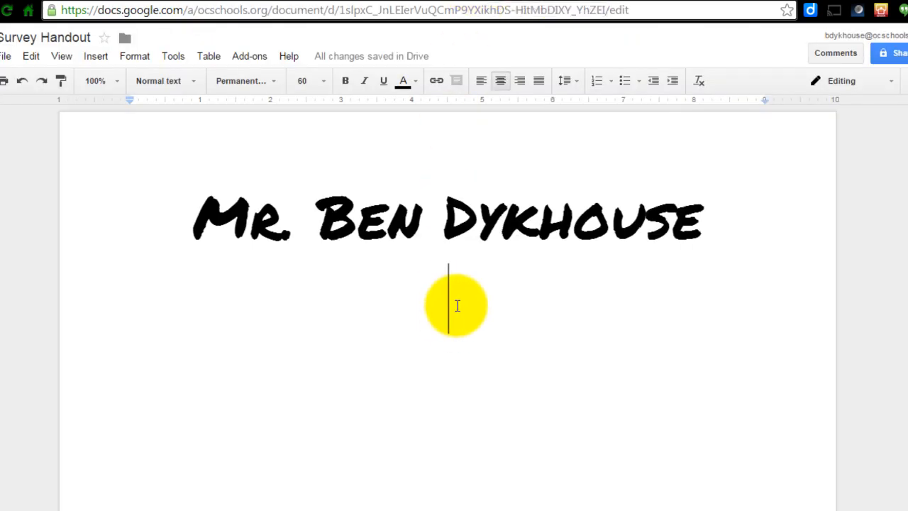
{"action": "key", "text": "ctrl+v"}
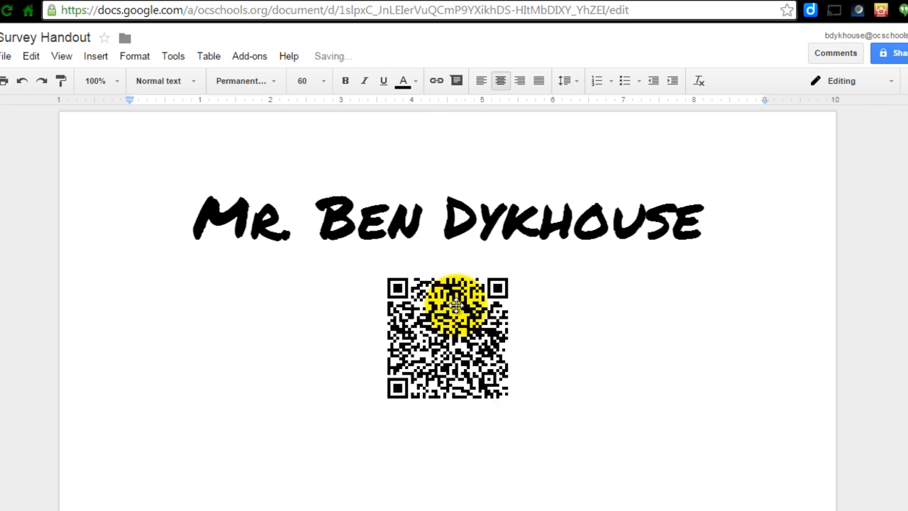
Set the QR code to wrap text, then enlarge it to about 3.5 inches wide centered below the heading.
{"action": "left_click", "coordinate": [438, 326]}
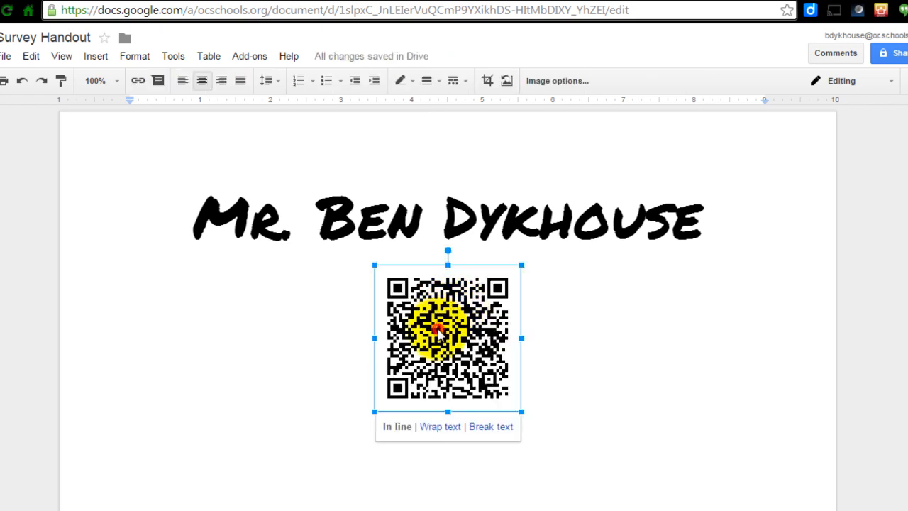
{"action": "left_click", "coordinate": [440, 426]}
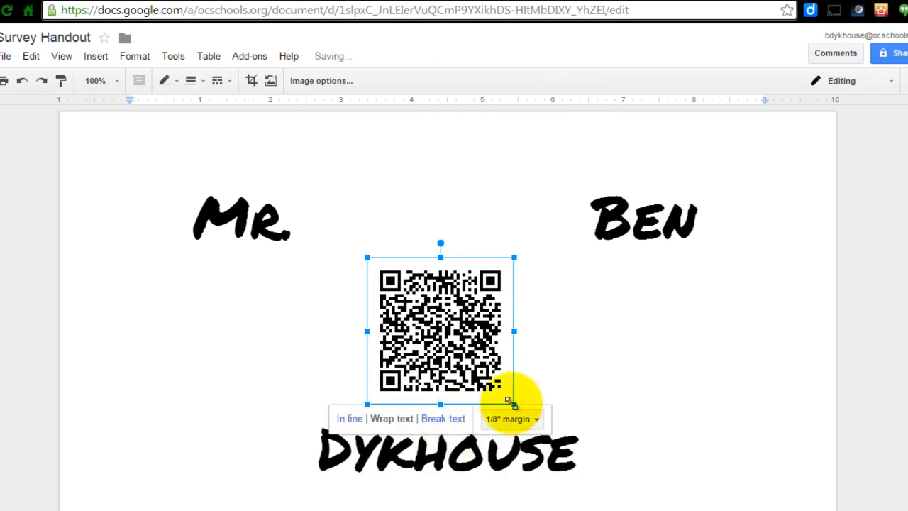
{"action": "left_click_drag", "start_coordinate": [442, 325], "coordinate": [294, 365]}
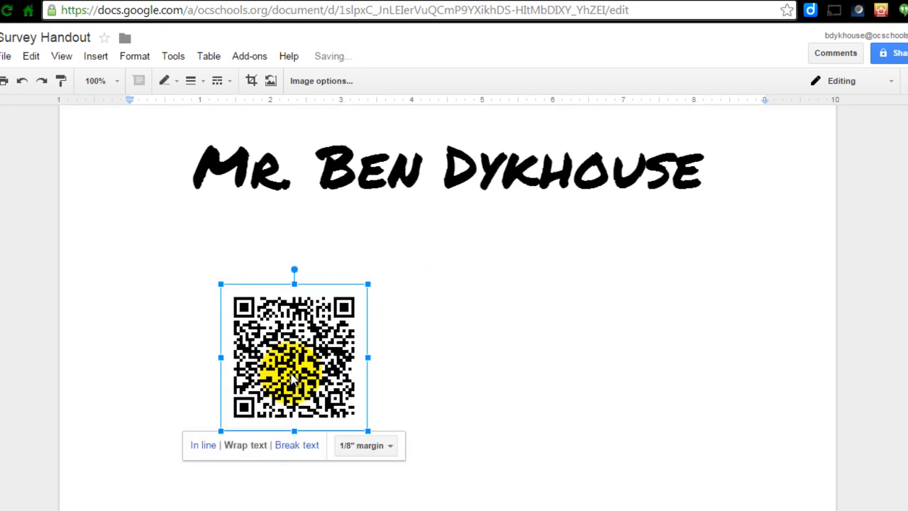
{"action": "left_click_drag", "start_coordinate": [368, 430], "coordinate": [449, 355]}
{"action": "scroll", "coordinate": [373, 431], "scroll_direction": "down", "scroll_amount": 1}
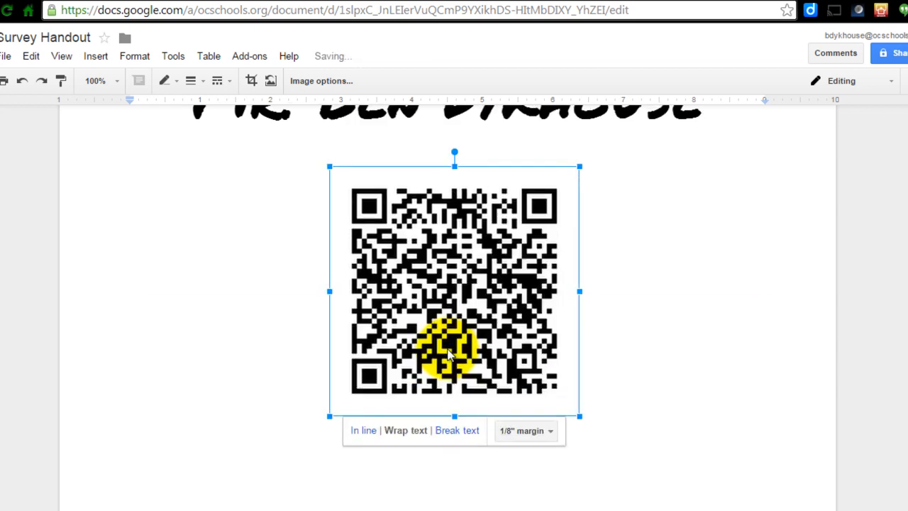
{"action": "scroll", "coordinate": [448, 355], "scroll_direction": "up", "scroll_amount": 2}
{"action": "scroll", "coordinate": [448, 354], "scroll_direction": "down", "scroll_amount": 3}
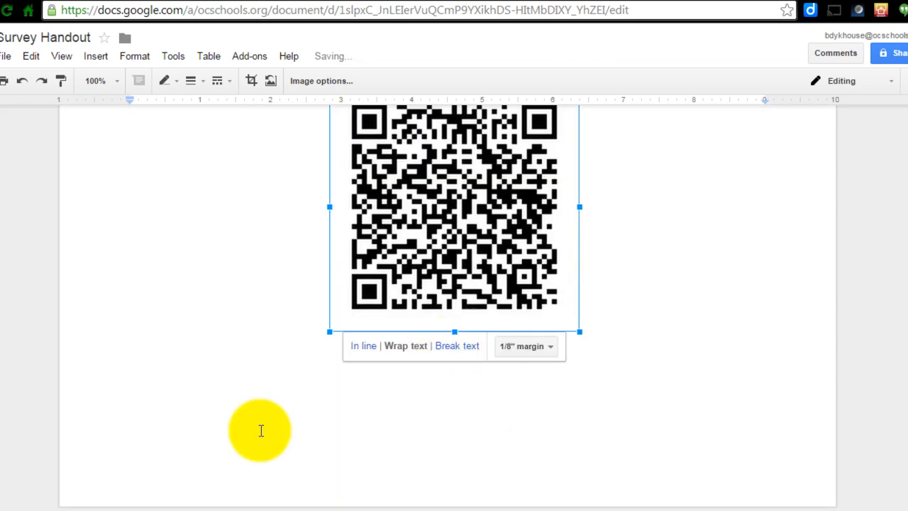
{"action": "left_click", "coordinate": [421, 434]}
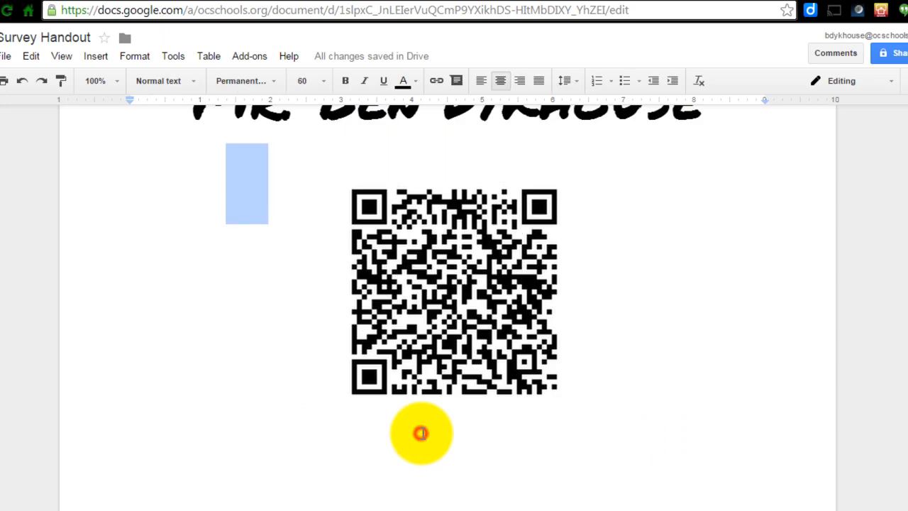
{"action": "left_click", "coordinate": [446, 326]}
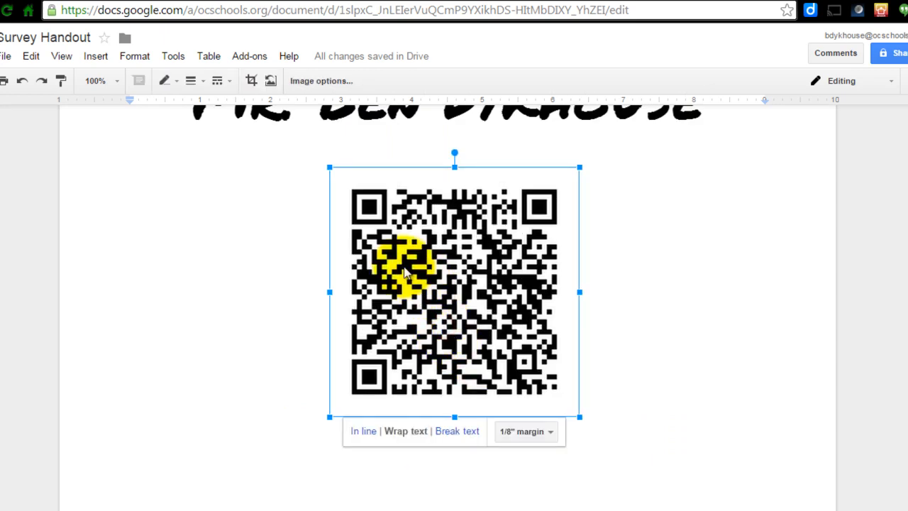
{"action": "scroll", "coordinate": [440, 298], "scroll_direction": "up", "scroll_amount": 2}
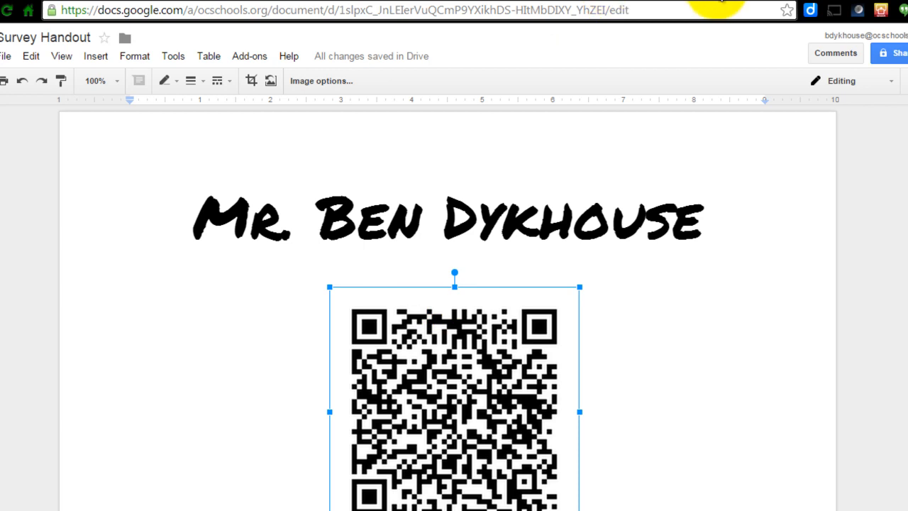
Open the goo.gl URL shortener in a new tab and sign in.
{"action": "key", "text": "ctrl+t"}
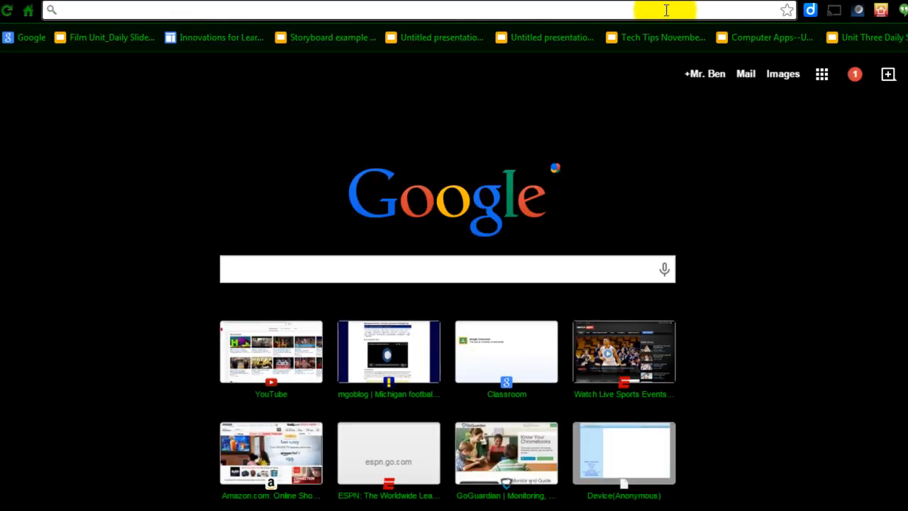
{"action": "type", "text": "goo."}
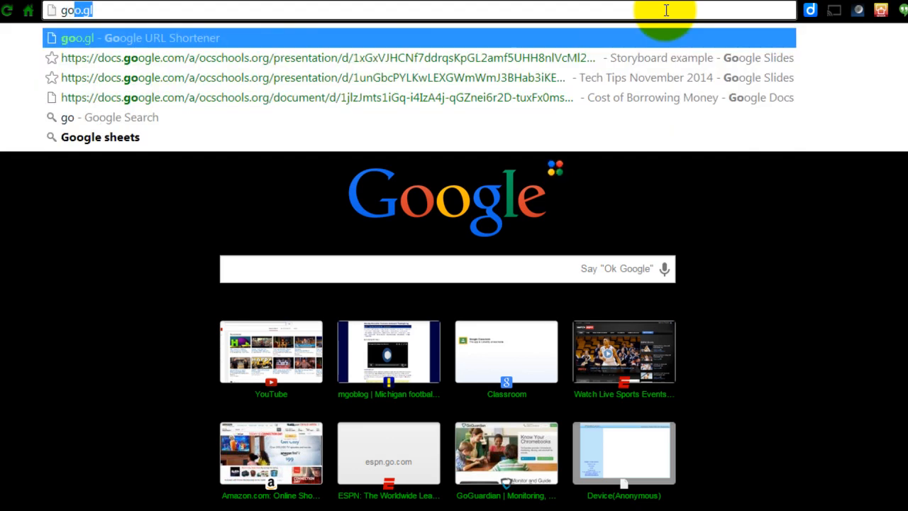
{"action": "type", "text": "gl"}
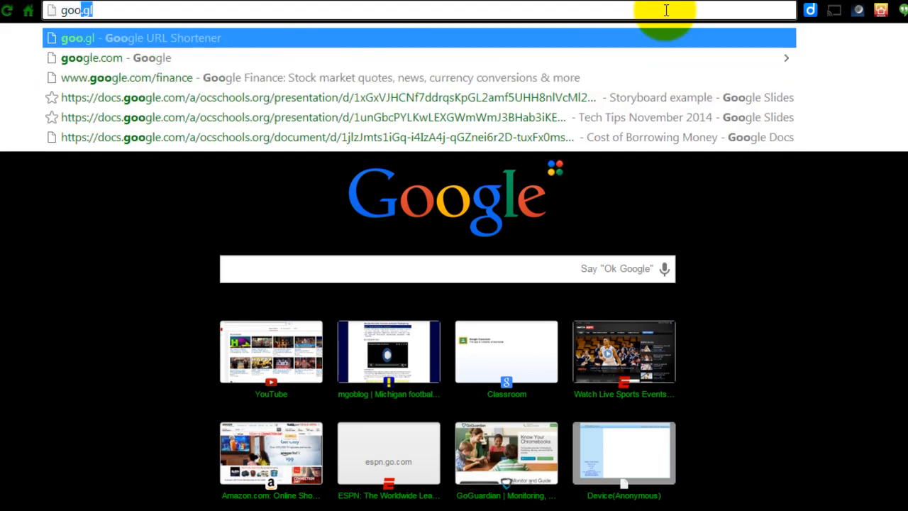
{"action": "key", "text": "BackSpace"}
{"action": "key", "text": "BackSpace"}
{"action": "key", "text": "BackSpace"}
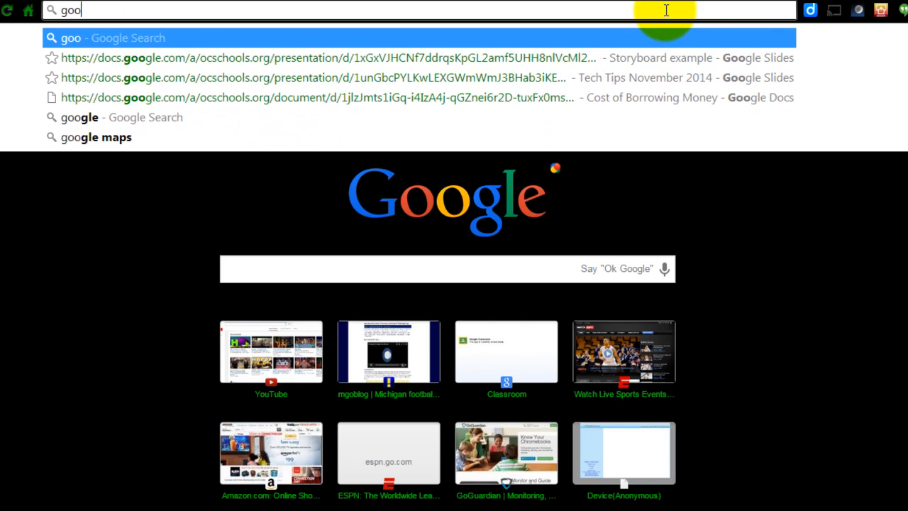
{"action": "type", "text": ".gl"}
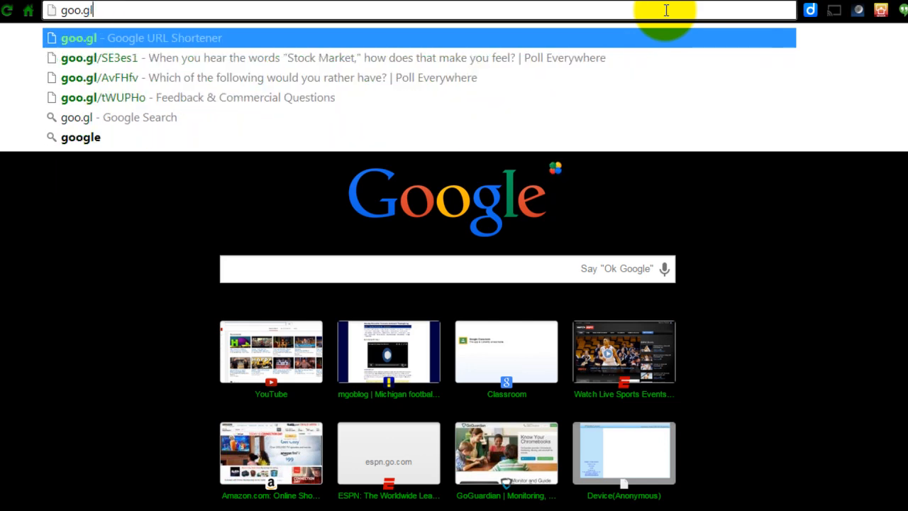
{"action": "key", "text": "Return"}
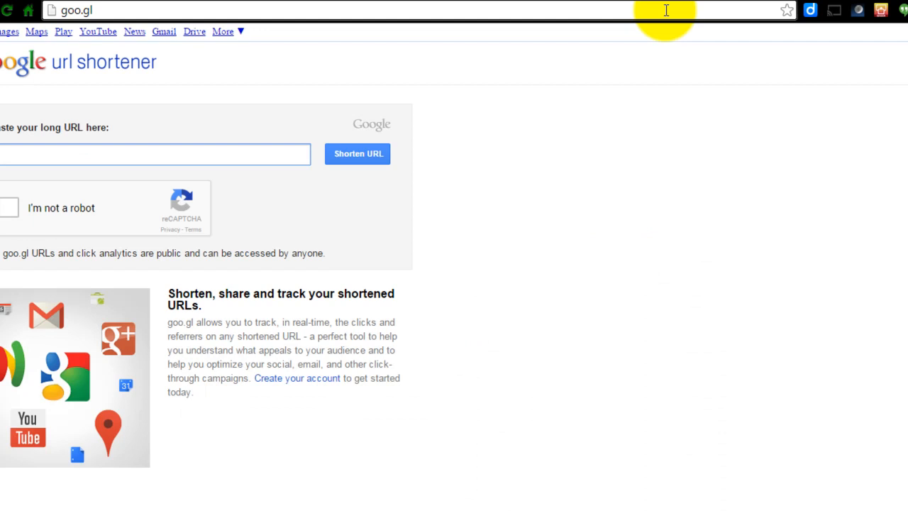
{"action": "left_click", "coordinate": [902, 33]}
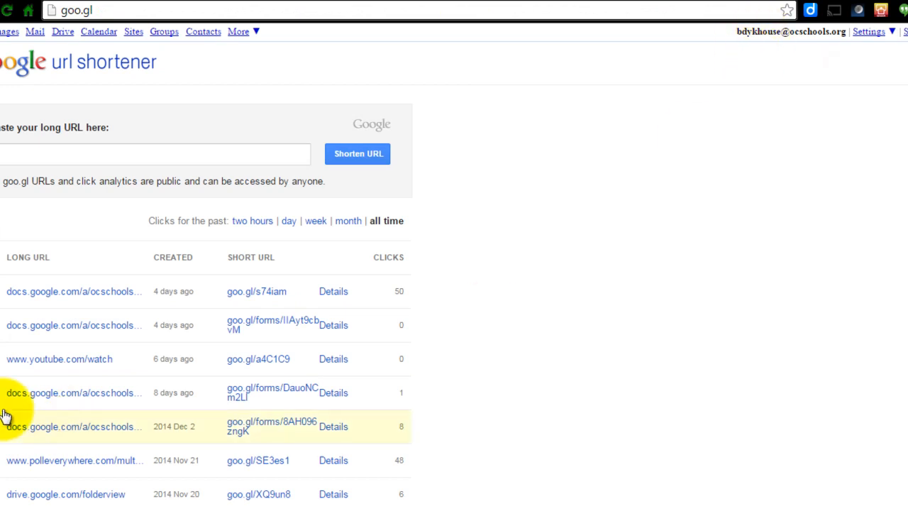
Paste the Sample Survey form's share link into goo.gl and shorten it.
{"action": "scroll", "coordinate": [60, 367], "scroll_direction": "down", "scroll_amount": 3}
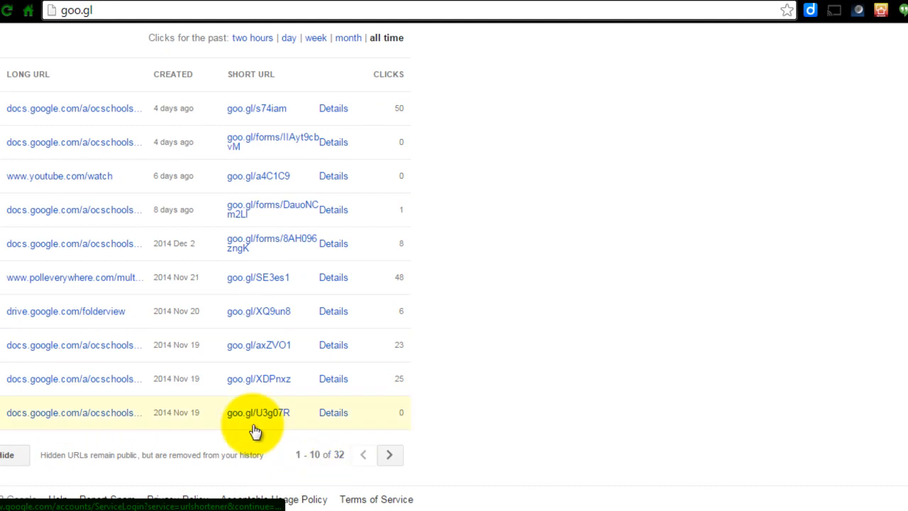
{"action": "scroll", "coordinate": [255, 432], "scroll_direction": "up", "scroll_amount": 3}
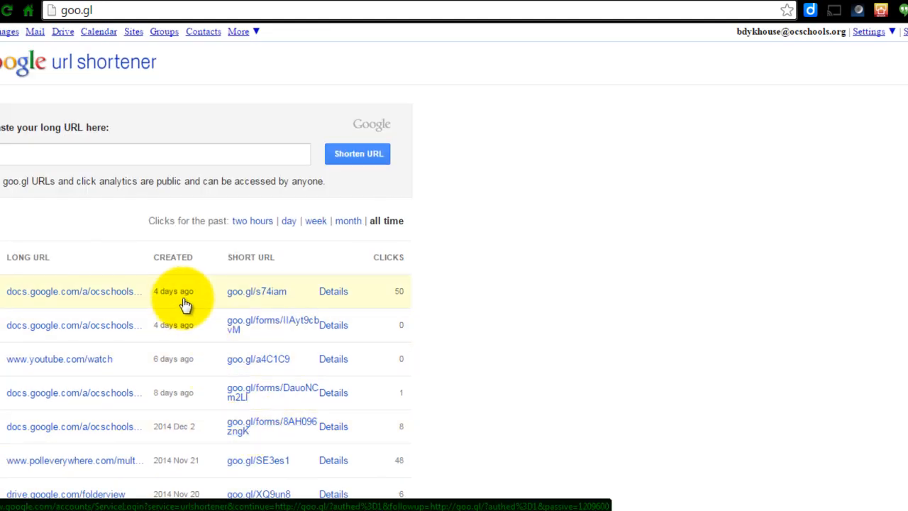
{"action": "left_click", "coordinate": [144, 154]}
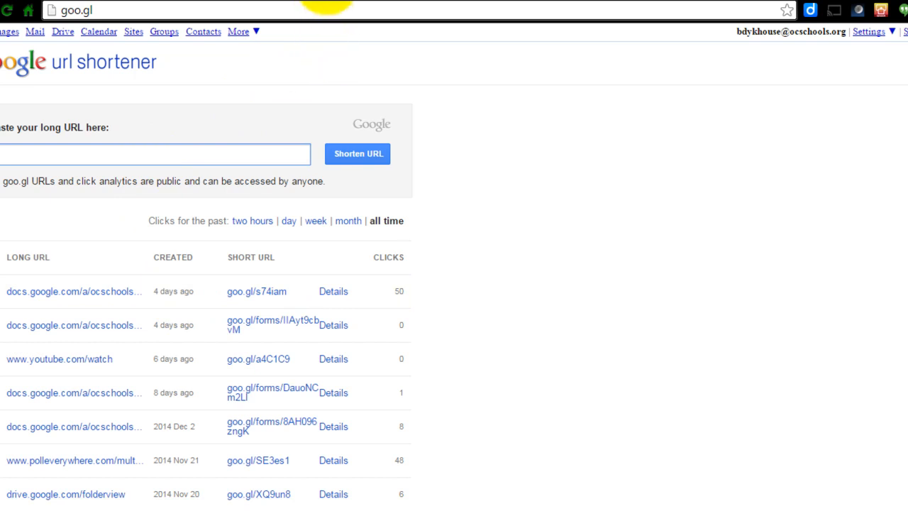
{"action": "left_click", "coordinate": [328, 2]}
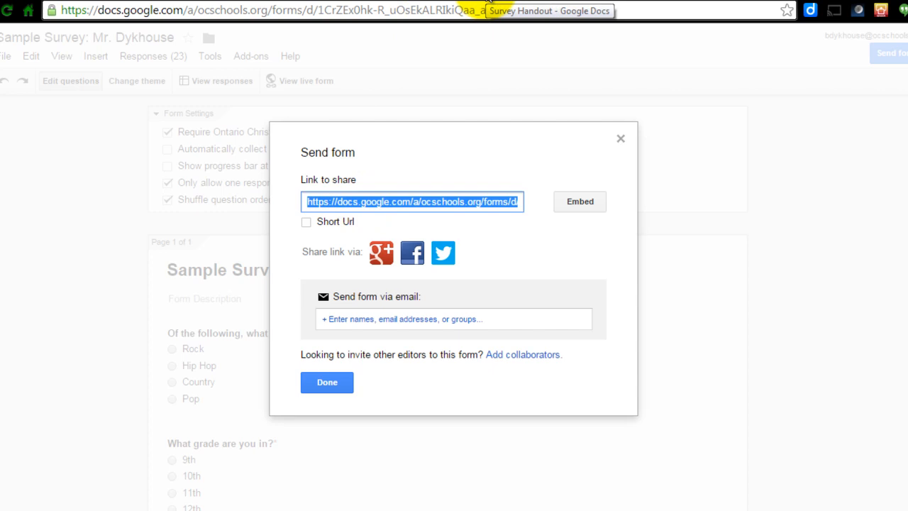
{"action": "left_click", "coordinate": [775, 3]}
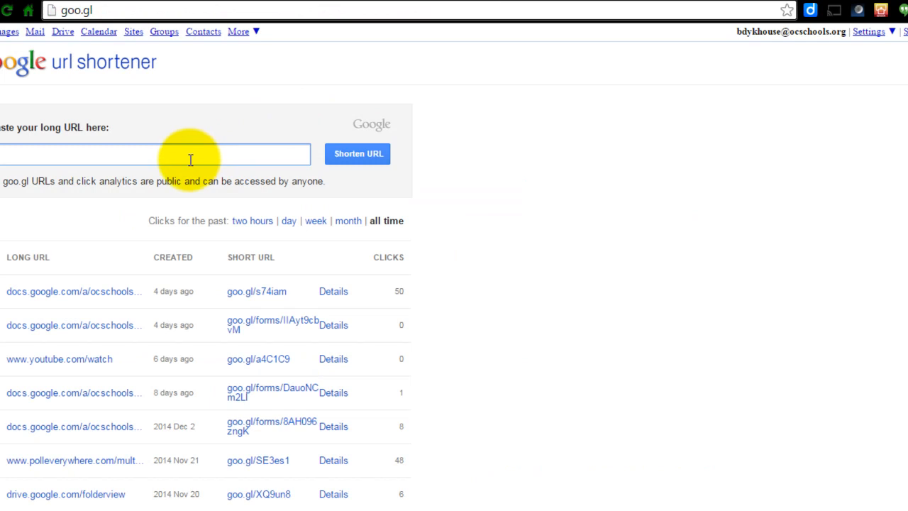
{"action": "key", "text": "ctrl+v"}
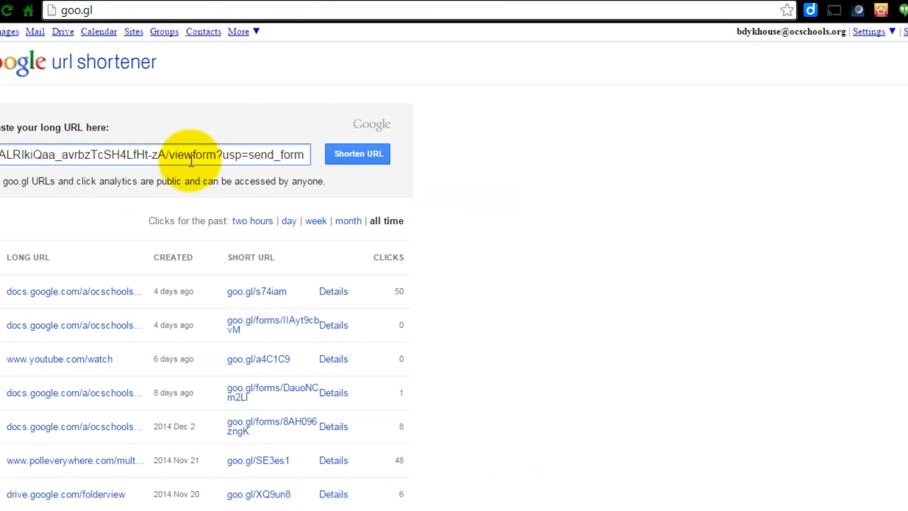
{"action": "left_click", "coordinate": [347, 161]}
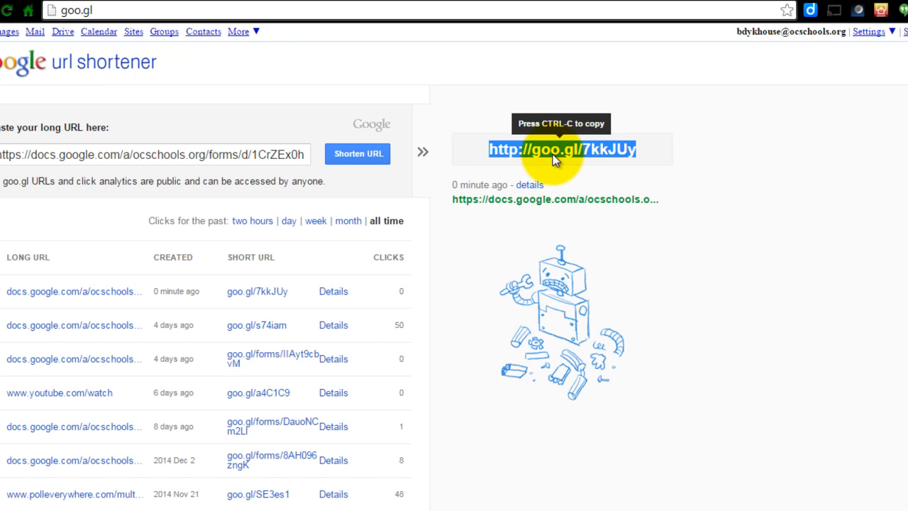
Return to the Survey Handout document, add blank lines below the QR code and paste the shortened URL at 36 pt.
{"action": "left_click", "coordinate": [490, 3]}
{"action": "scroll", "coordinate": [450, 253], "scroll_direction": "down", "scroll_amount": 3}
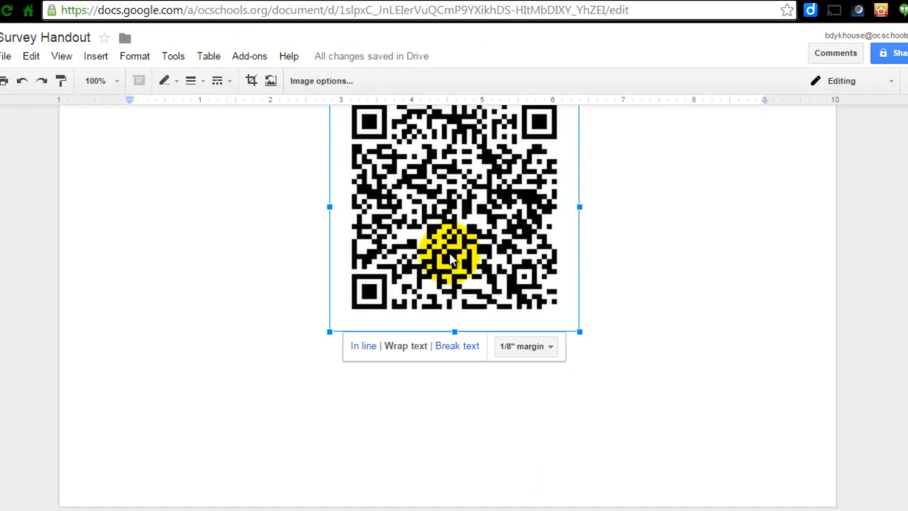
{"action": "left_click", "coordinate": [444, 408]}
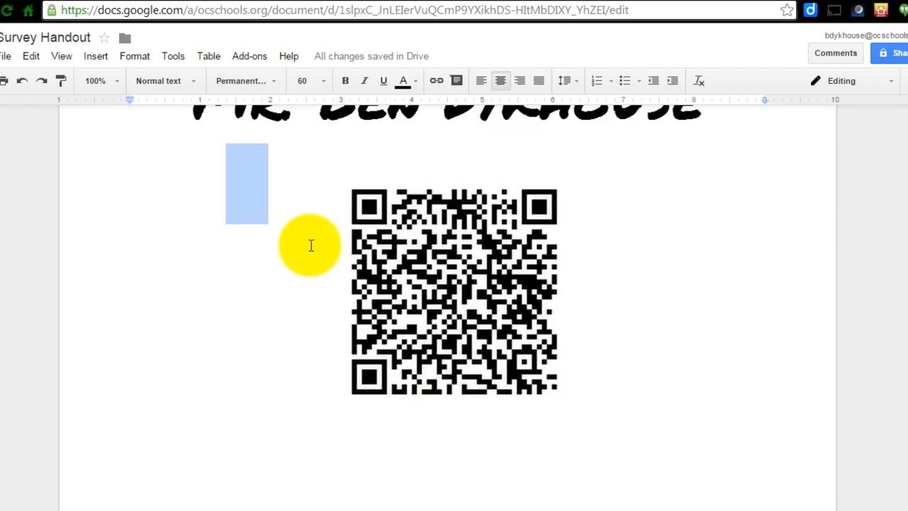
{"action": "left_click", "coordinate": [295, 219]}
{"action": "key", "text": "Return"}
{"action": "key", "text": "Return"}
{"action": "key", "text": "Return"}
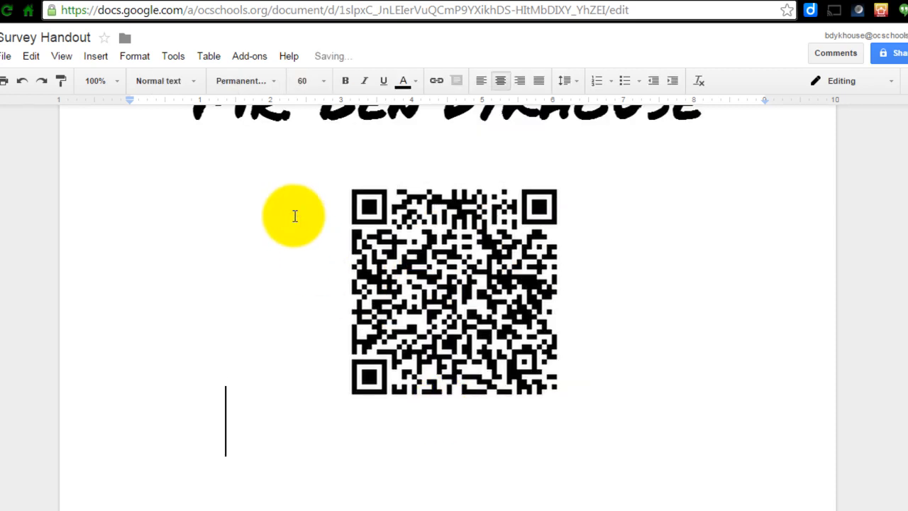
{"action": "key", "text": "Return"}
{"action": "key", "text": "ctrl+shift+l"}
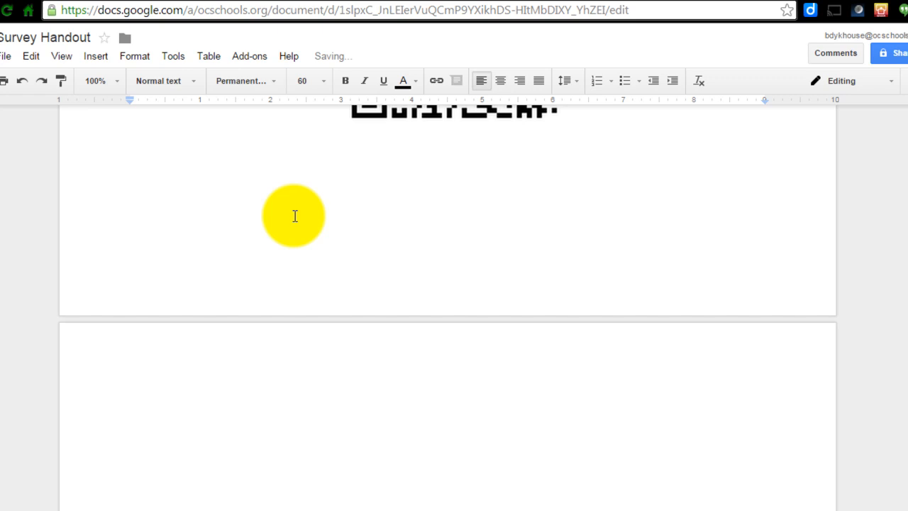
{"action": "key", "text": "BackSpace"}
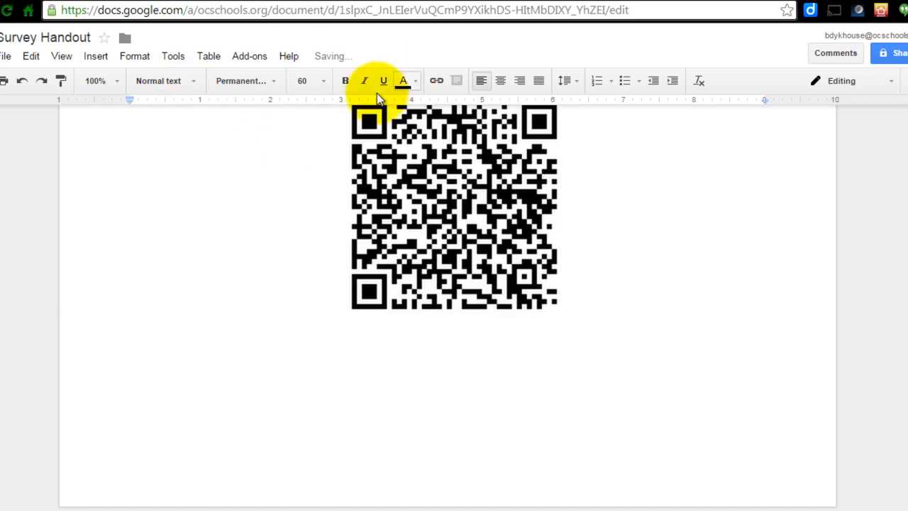
{"action": "left_click", "coordinate": [325, 83]}
{"action": "left_click", "coordinate": [316, 285]}
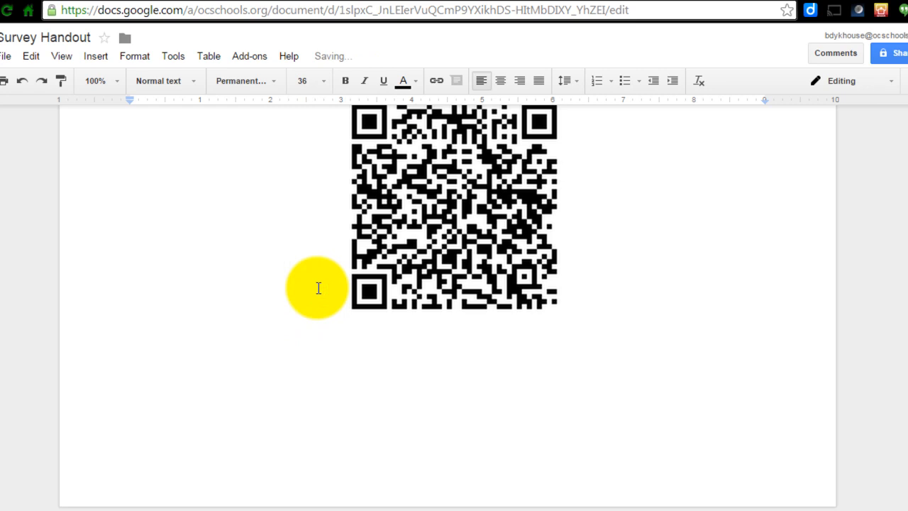
{"action": "type", "text": "HTTP://GOO.GL/7KKJUY"}
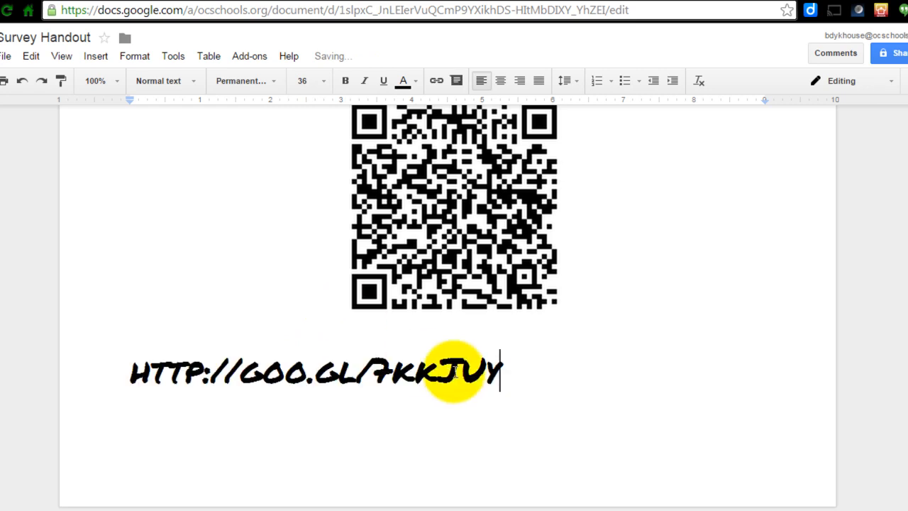
Set the pasted URL's font to Calibri and center it below the QR code.
{"action": "left_click_drag", "start_coordinate": [511, 369], "coordinate": [133, 369]}
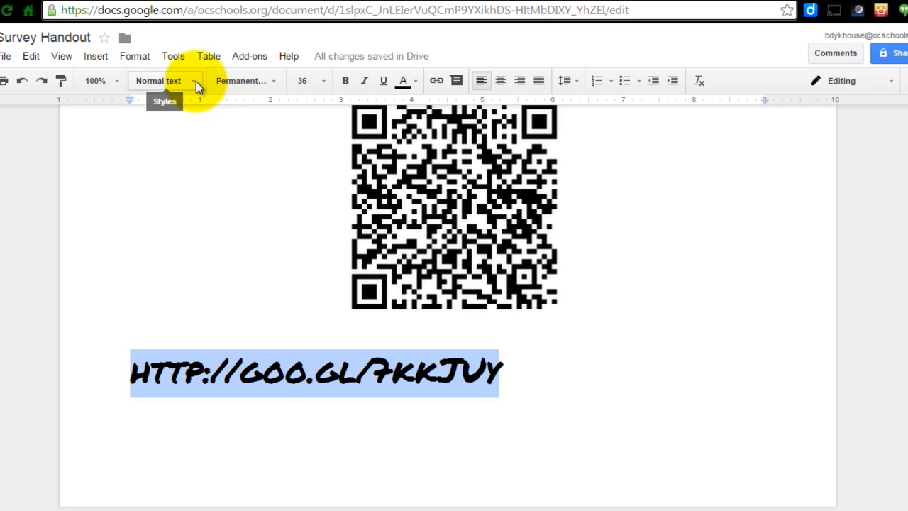
{"action": "left_click", "coordinate": [275, 82]}
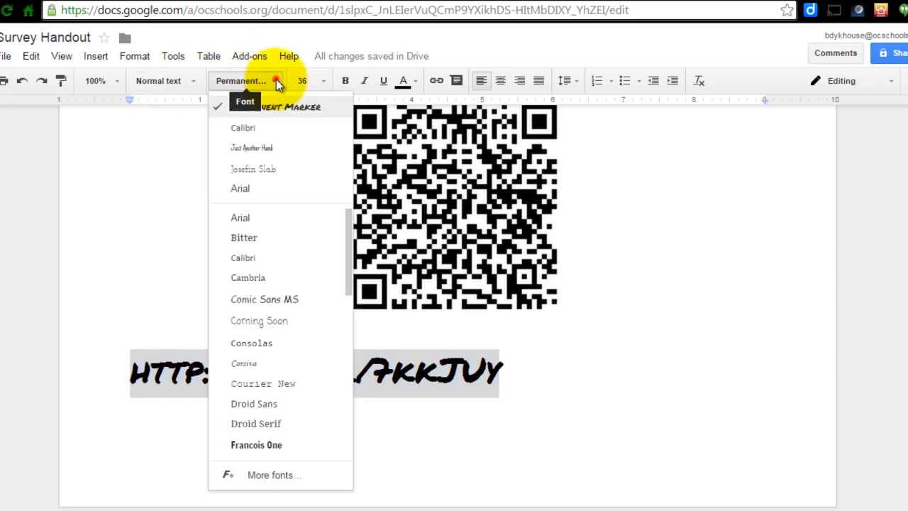
{"action": "left_click", "coordinate": [274, 127]}
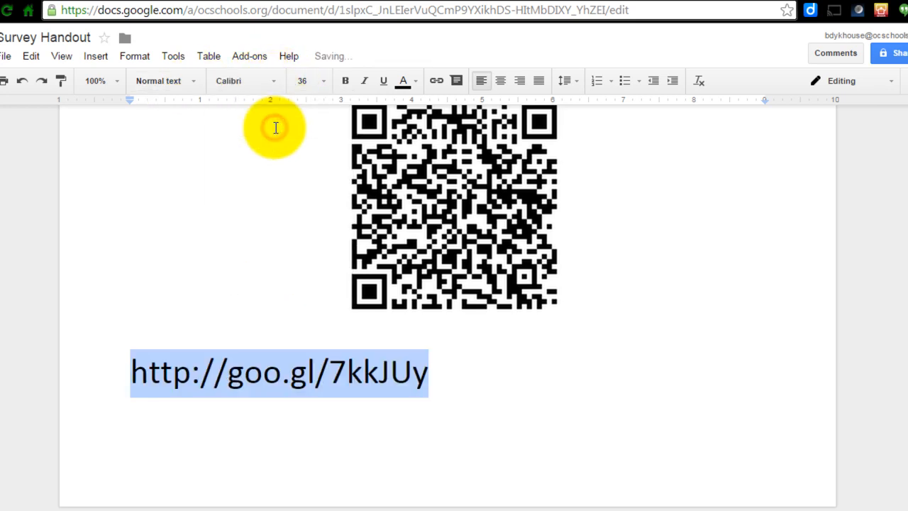
{"action": "left_click", "coordinate": [445, 374]}
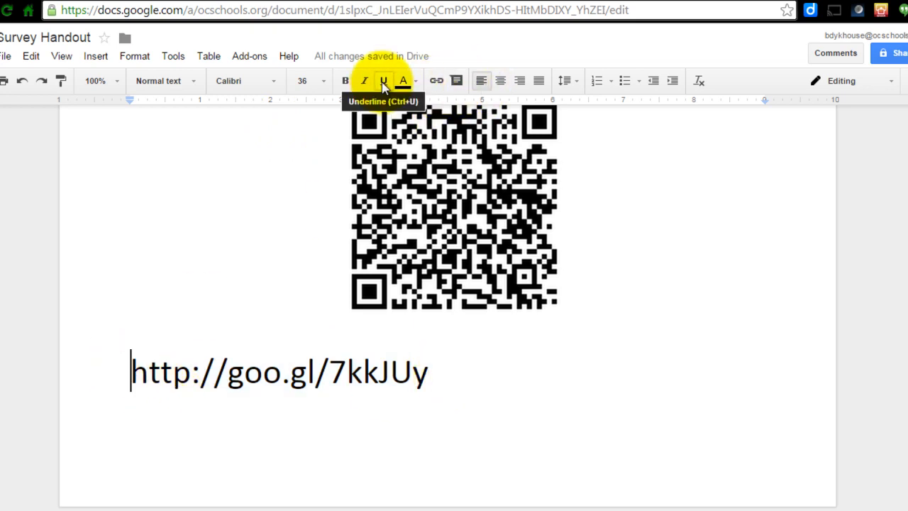
{"action": "left_click", "coordinate": [501, 81]}
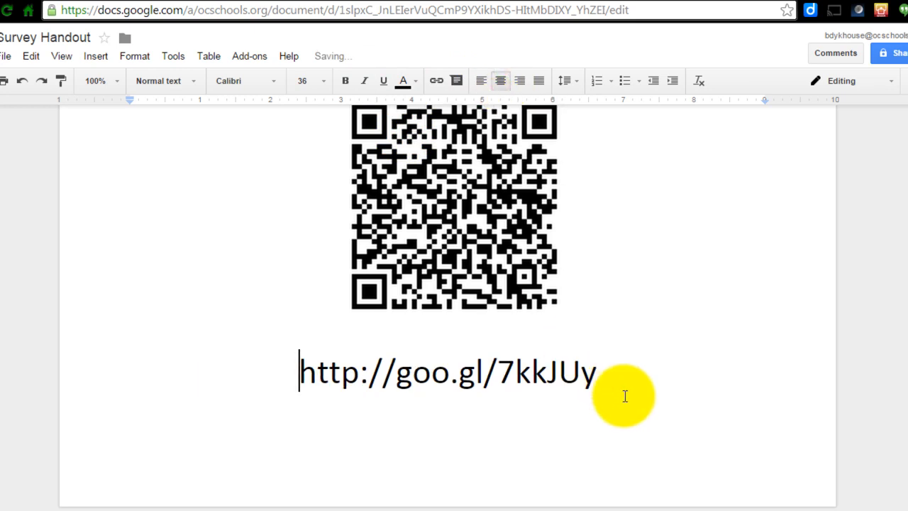
Try adding a new line after the shortened URL and undo the automatic hyperlink it creates.
{"action": "scroll", "coordinate": [624, 396], "scroll_direction": "up", "scroll_amount": 3}
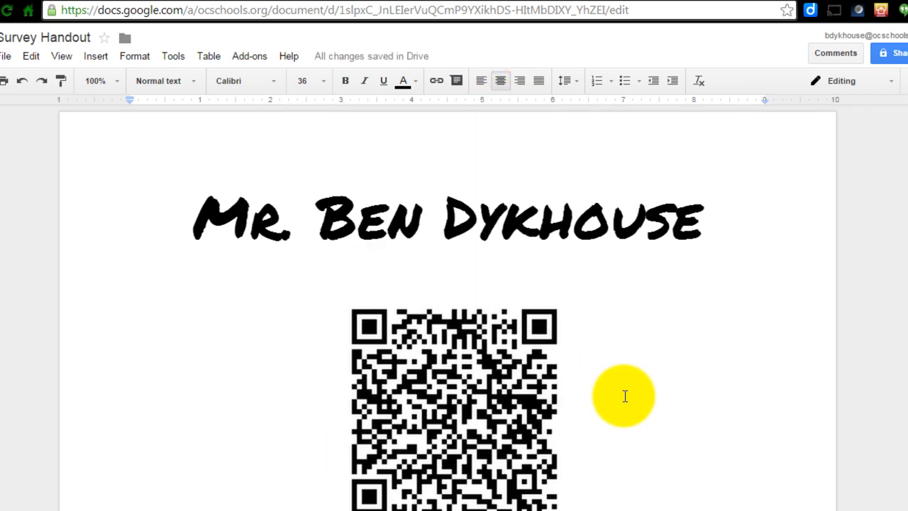
{"action": "left_click", "coordinate": [564, 220]}
{"action": "scroll", "coordinate": [561, 223], "scroll_direction": "down", "scroll_amount": 3}
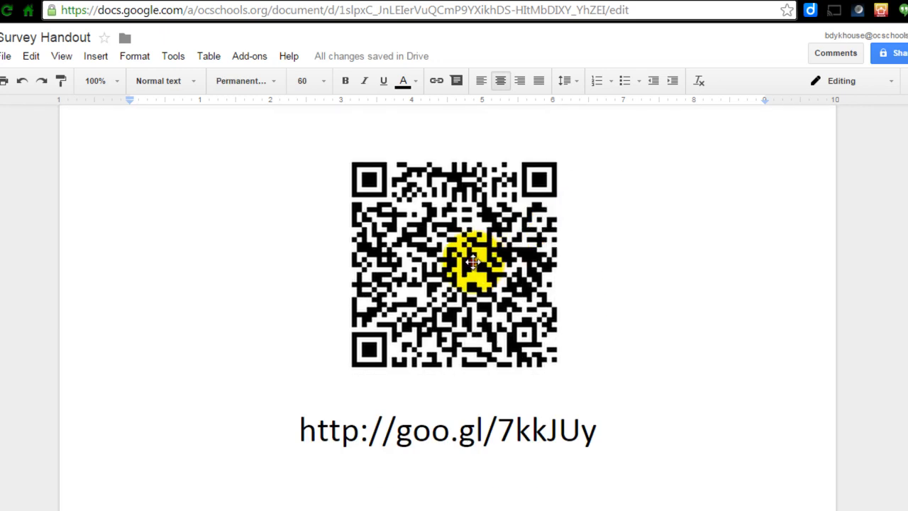
{"action": "left_click", "coordinate": [470, 259]}
{"action": "left_click", "coordinate": [463, 434]}
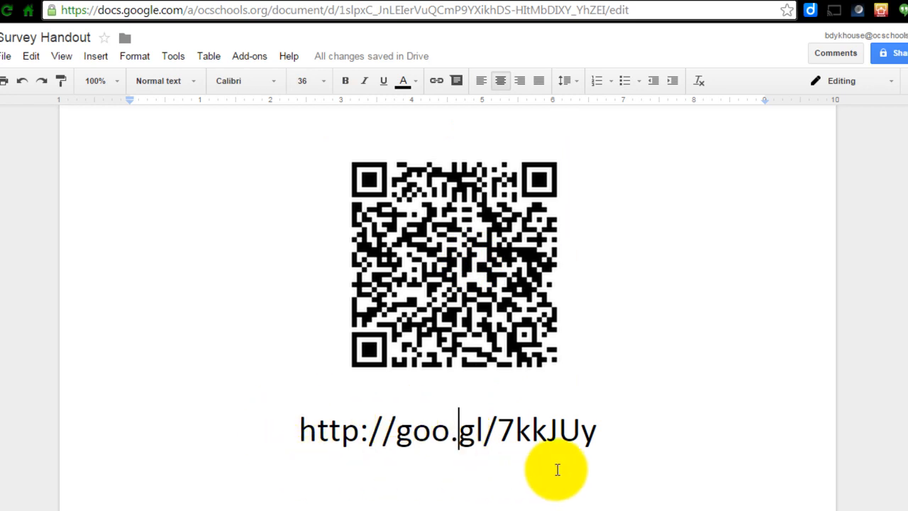
{"action": "left_click", "coordinate": [598, 428]}
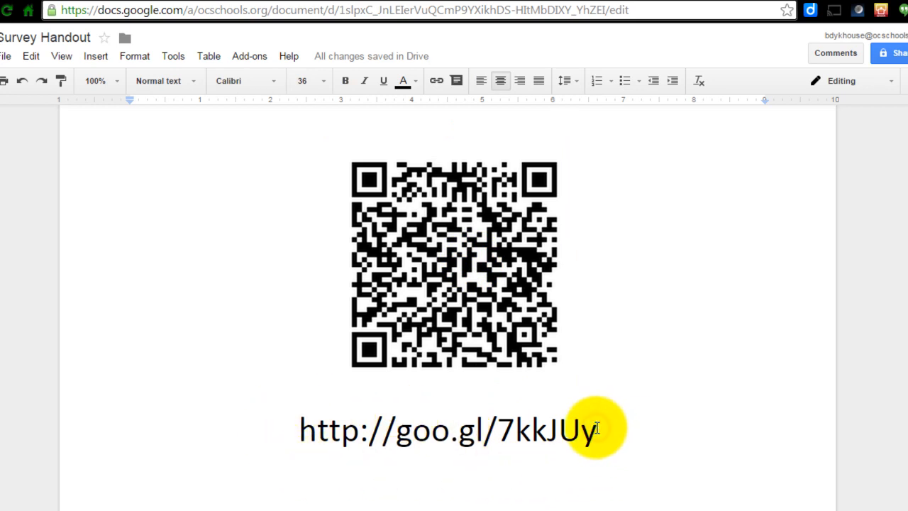
{"action": "key", "text": "Return"}
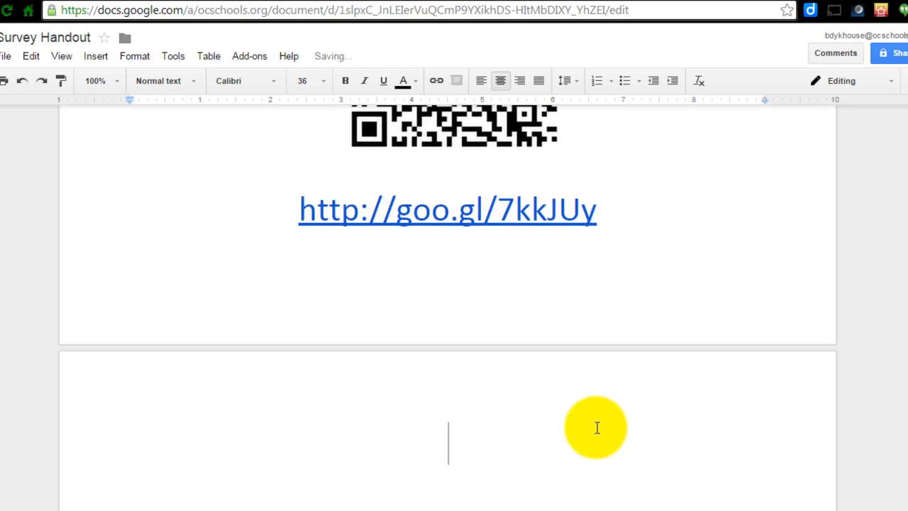
{"action": "left_click", "coordinate": [602, 206]}
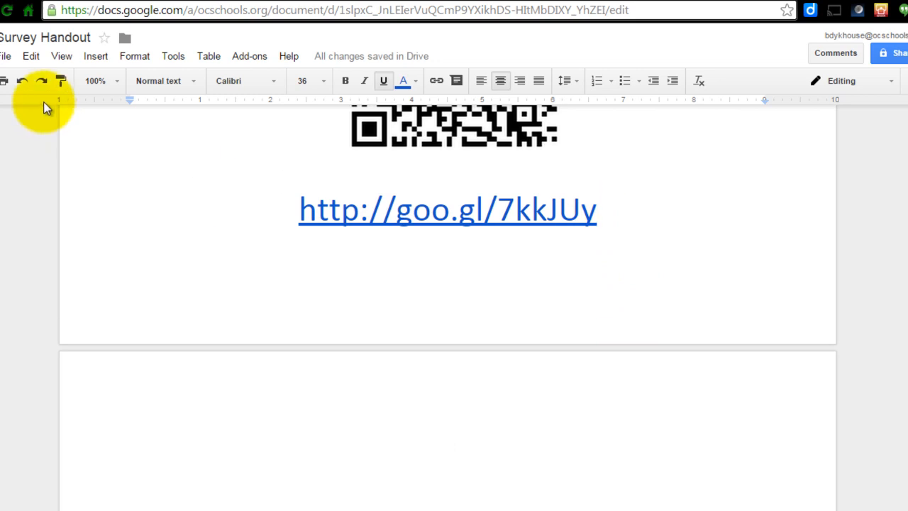
{"action": "left_click", "coordinate": [22, 81]}
Delete the empty paragraph left below the shortened URL.
{"action": "scroll", "coordinate": [353, 402], "scroll_direction": "up", "scroll_amount": 2}
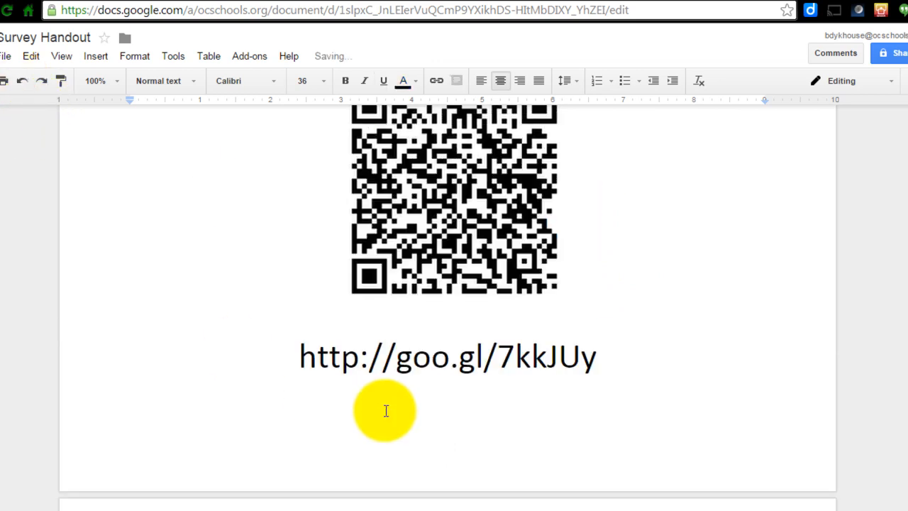
{"action": "scroll", "coordinate": [386, 411], "scroll_direction": "up", "scroll_amount": 3}
{"action": "scroll", "coordinate": [384, 410], "scroll_direction": "down", "scroll_amount": 2}
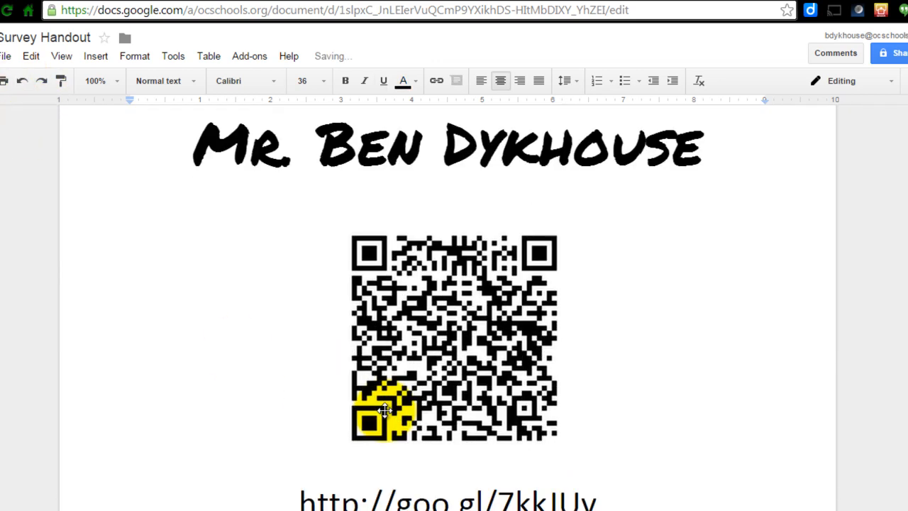
{"action": "scroll", "coordinate": [386, 411], "scroll_direction": "down", "scroll_amount": 2}
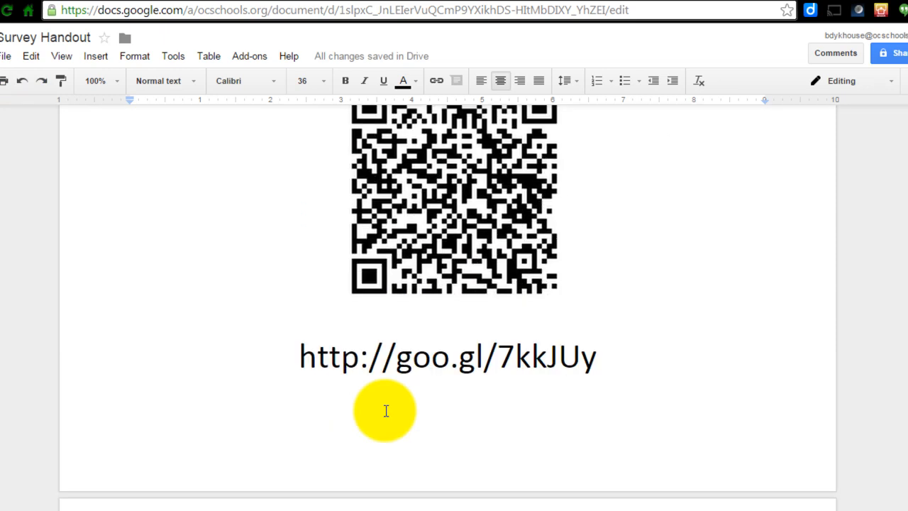
{"action": "scroll", "coordinate": [386, 410], "scroll_direction": "up", "scroll_amount": 4}
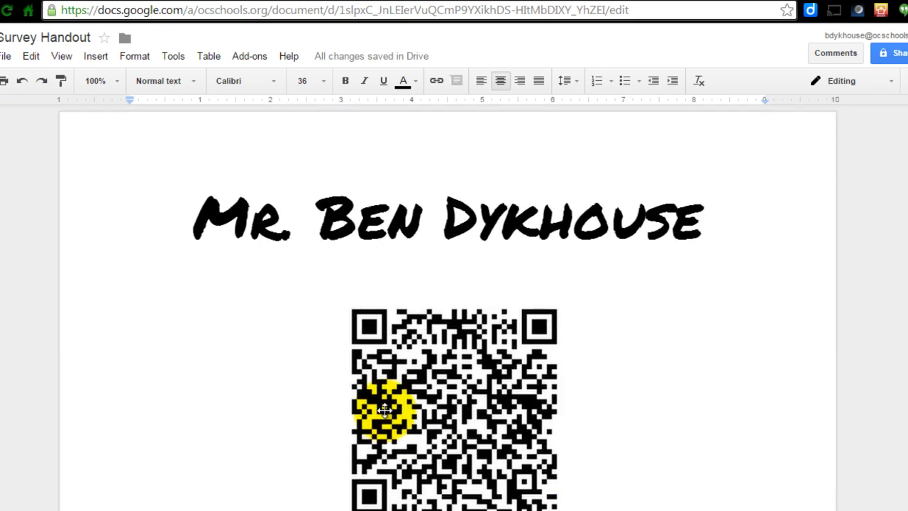
{"action": "scroll", "coordinate": [384, 410], "scroll_direction": "down", "scroll_amount": 6}
{"action": "left_click", "coordinate": [376, 418]}
{"action": "key", "text": "ctrl+l"}
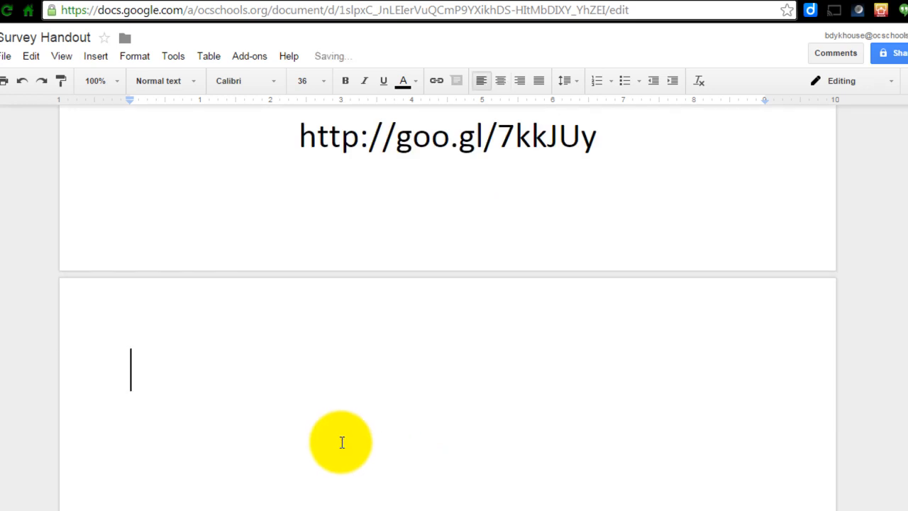
{"action": "key", "text": "BackSpace"}
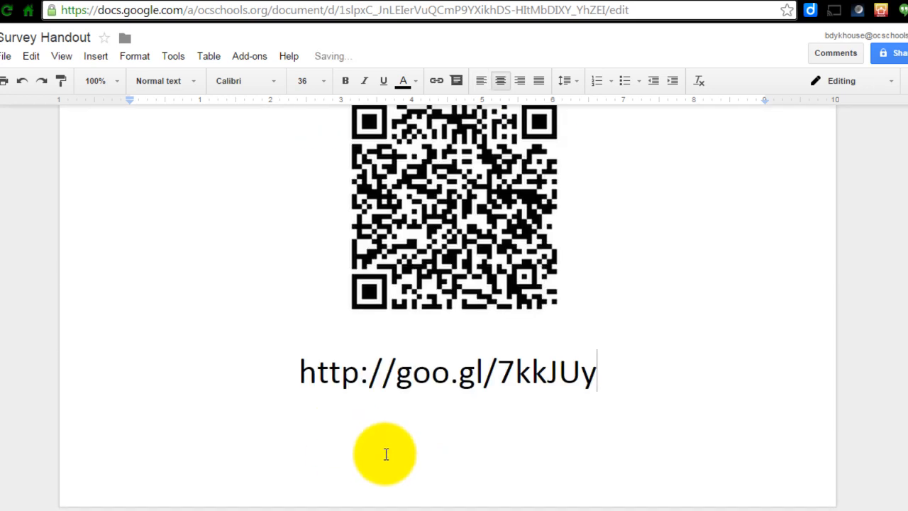
Share the document with your own account by entering your name in the sharing dialog and sending the invitation.
{"action": "scroll", "coordinate": [820, 295], "scroll_direction": "up", "scroll_amount": 3}
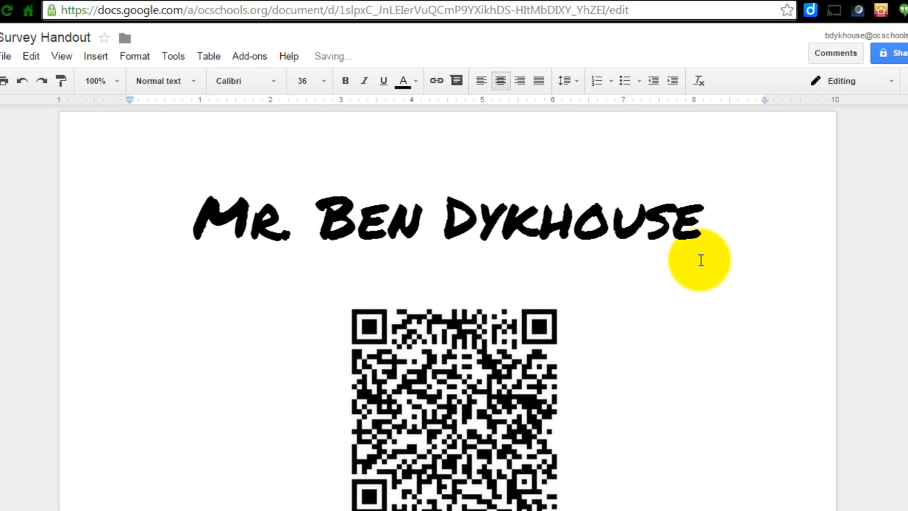
{"action": "scroll", "coordinate": [700, 260], "scroll_direction": "down", "scroll_amount": 1}
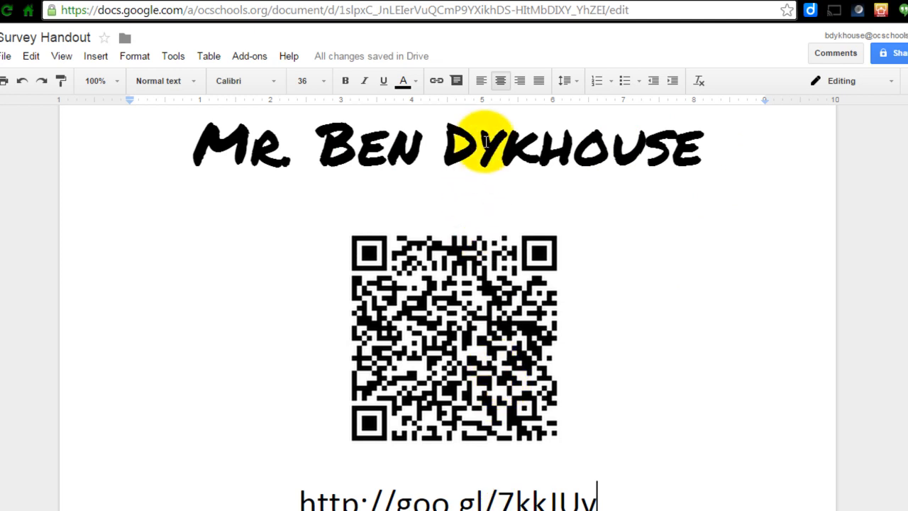
{"action": "left_click", "coordinate": [898, 57]}
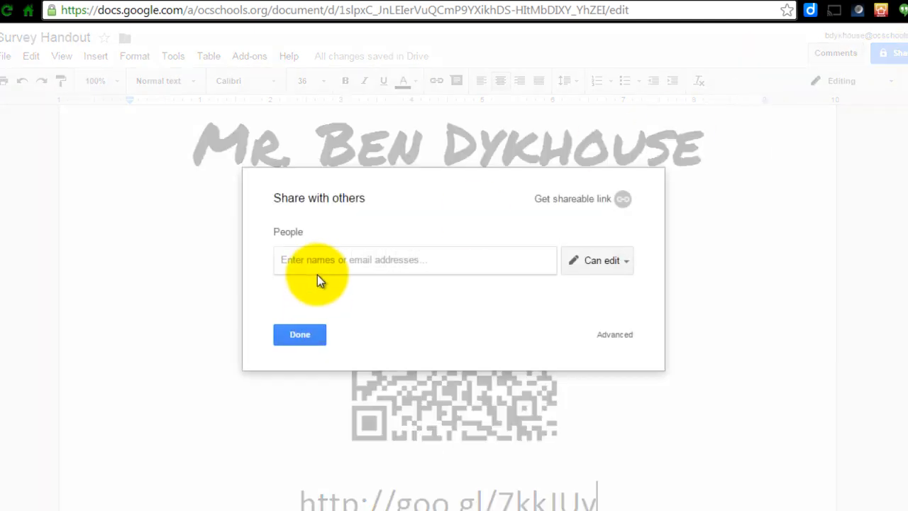
{"action": "type", "text": "mr."}
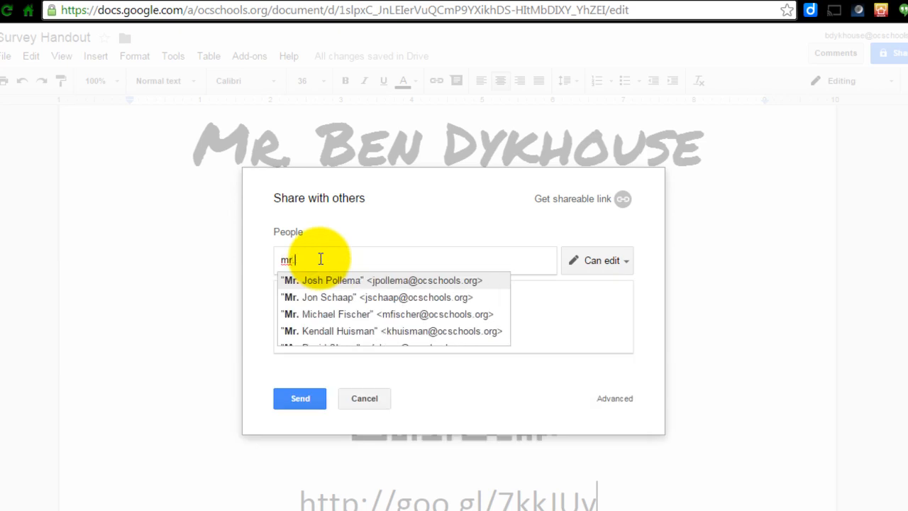
{"action": "type", "text": "r."}
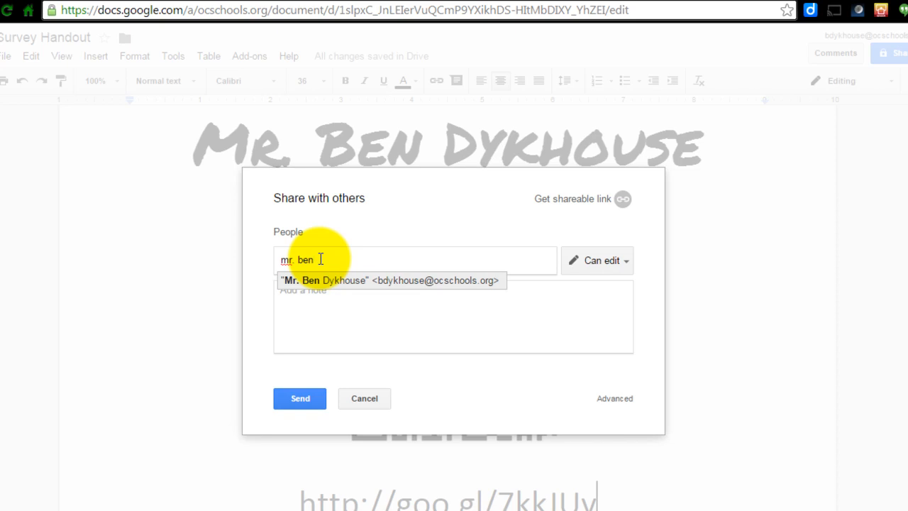
{"action": "left_click", "coordinate": [341, 291]}
{"action": "left_click", "coordinate": [297, 400]}
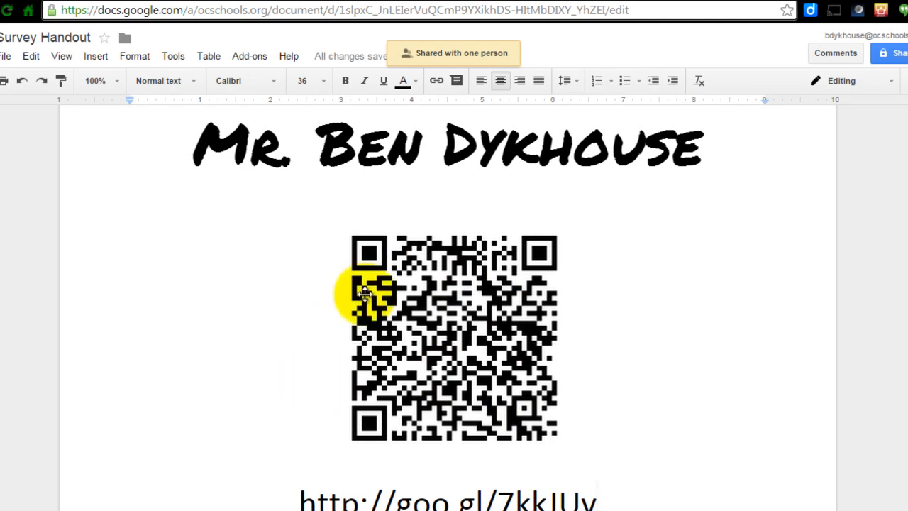
Select the QR code image.
{"action": "left_click", "coordinate": [438, 320]}
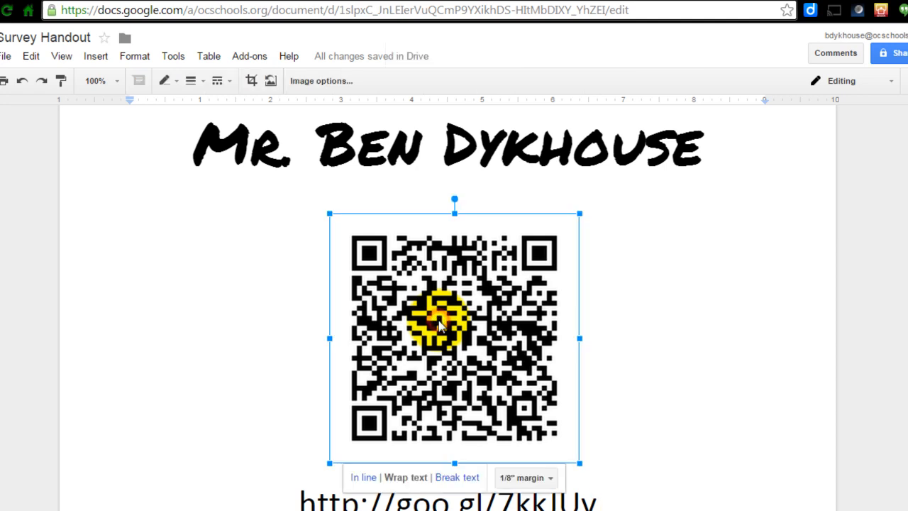